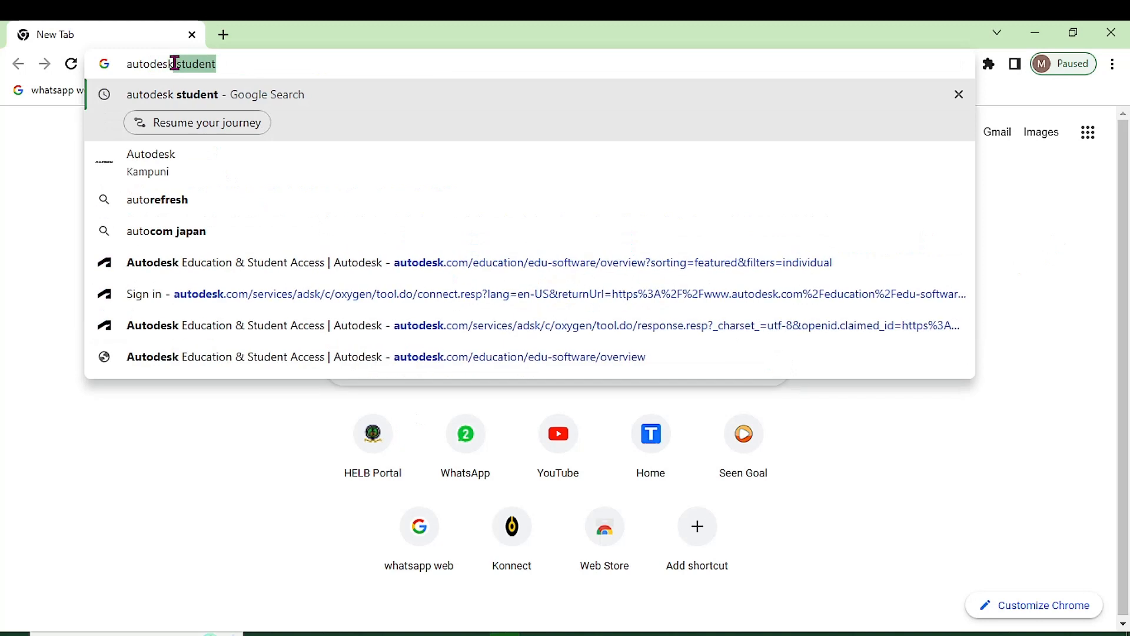
# - Load autodesk.com from Chrome's address bar by entering 'autodesk'
pyautogui.press('Return')
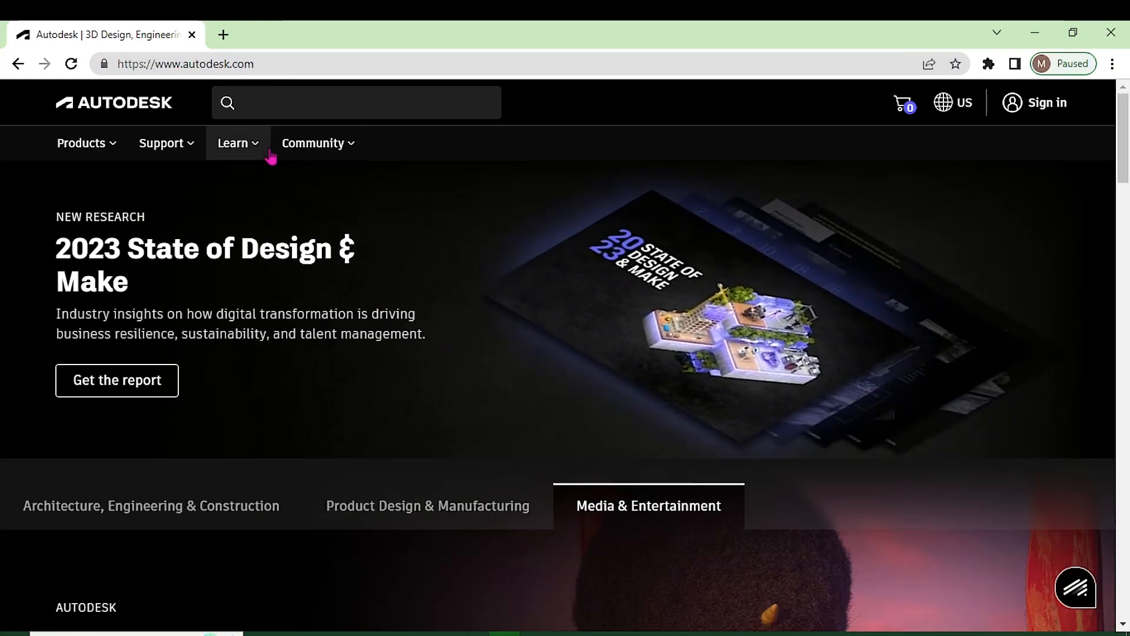
# - Search the Autodesk site for 'student', open the student license page, and begin applying for access
pyautogui.click(268, 110)
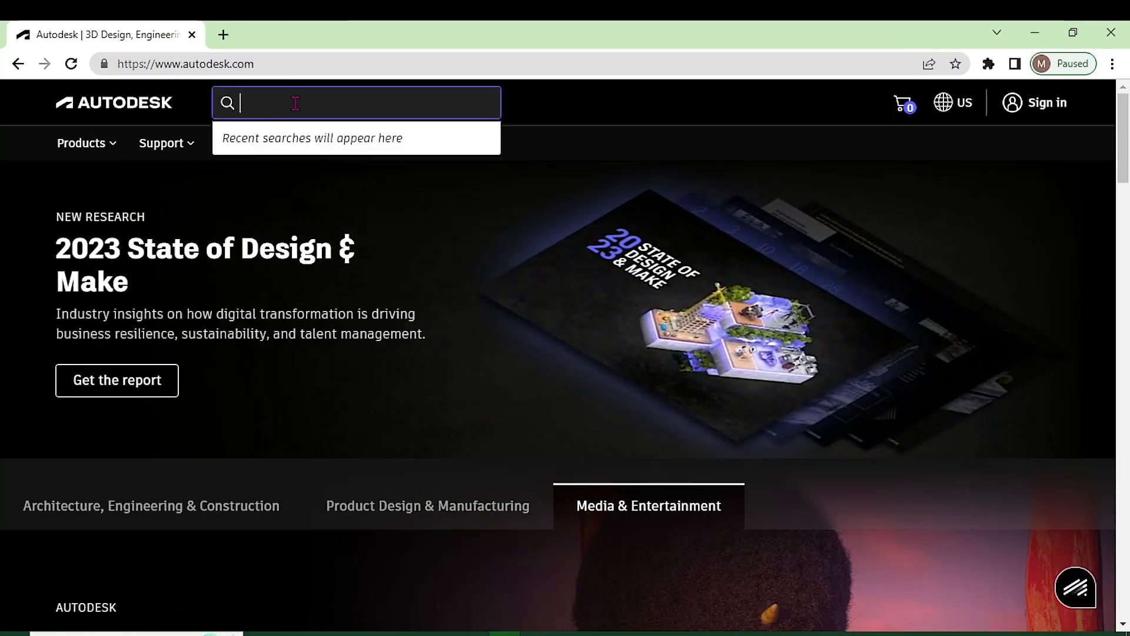
pyautogui.write('s')
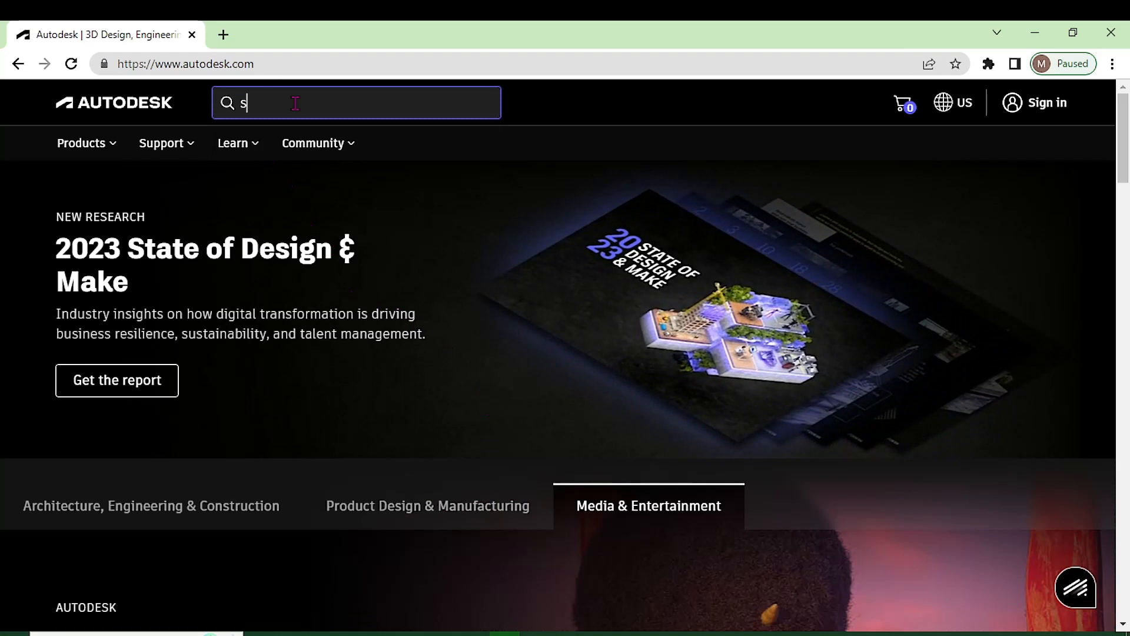
pyautogui.write('tudent')
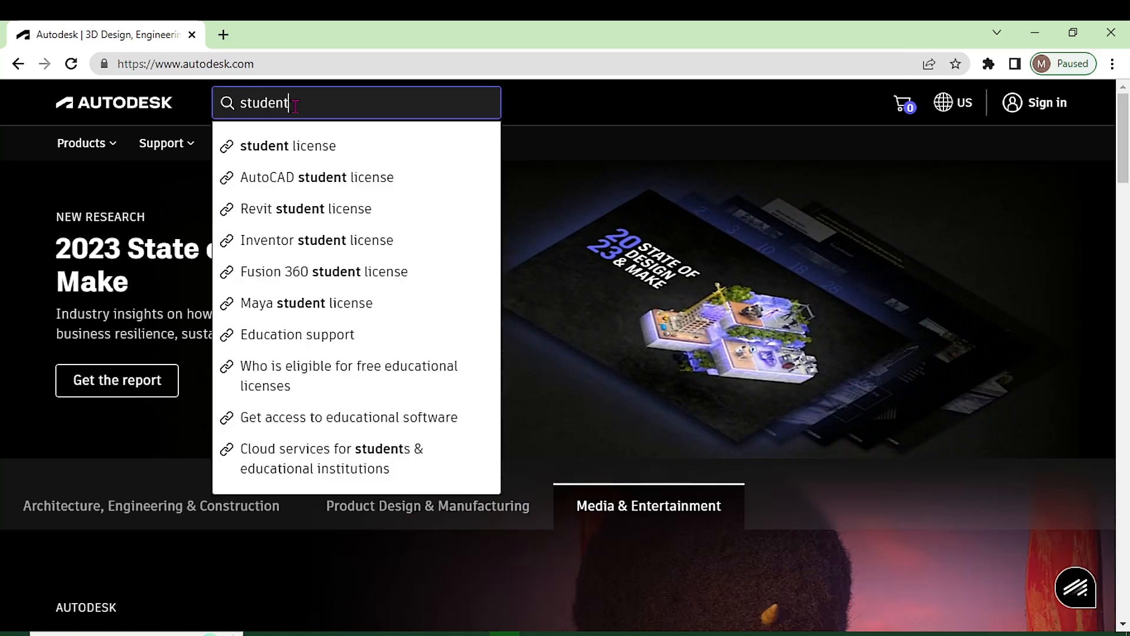
pyautogui.click(300, 148)
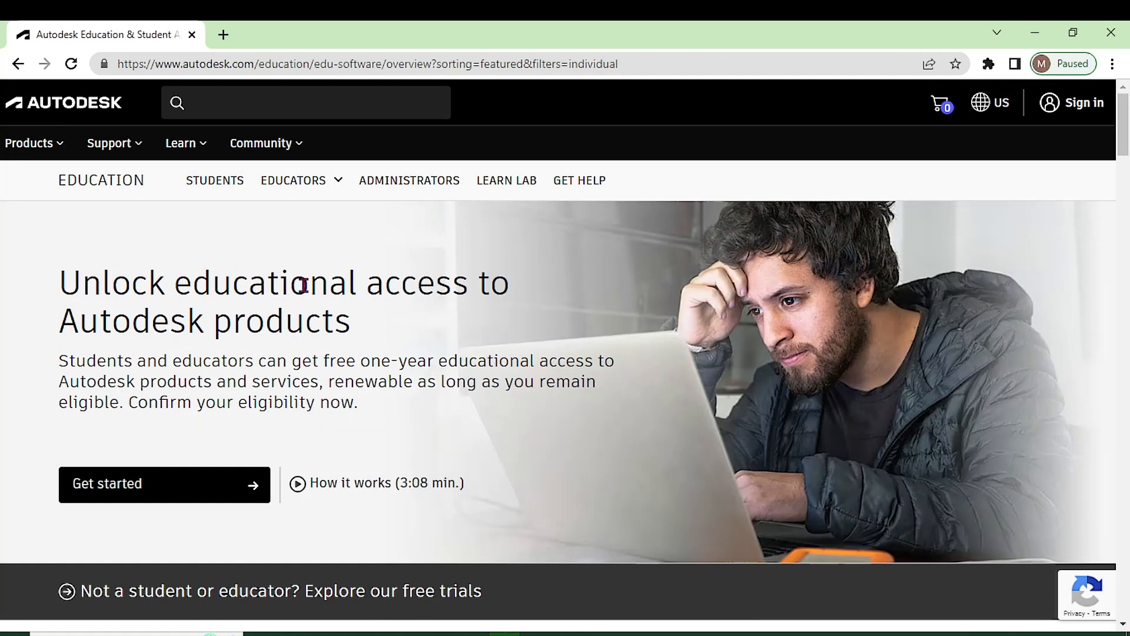
pyautogui.click(189, 483)
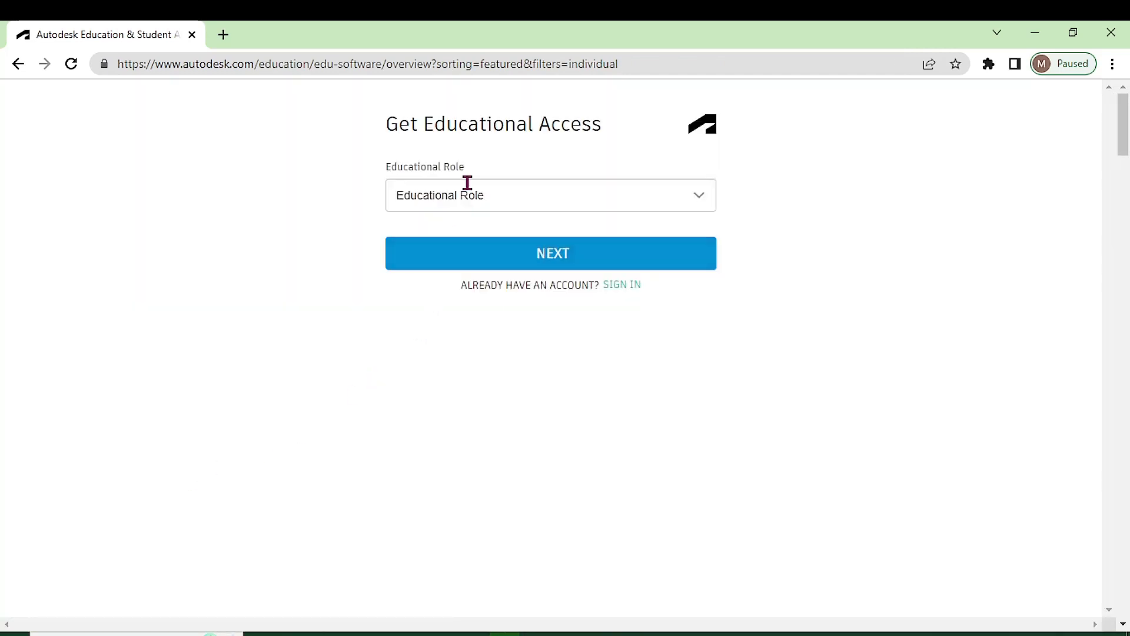
# - Choose Student as the educational role and pick the birth month
pyautogui.click(444, 193)
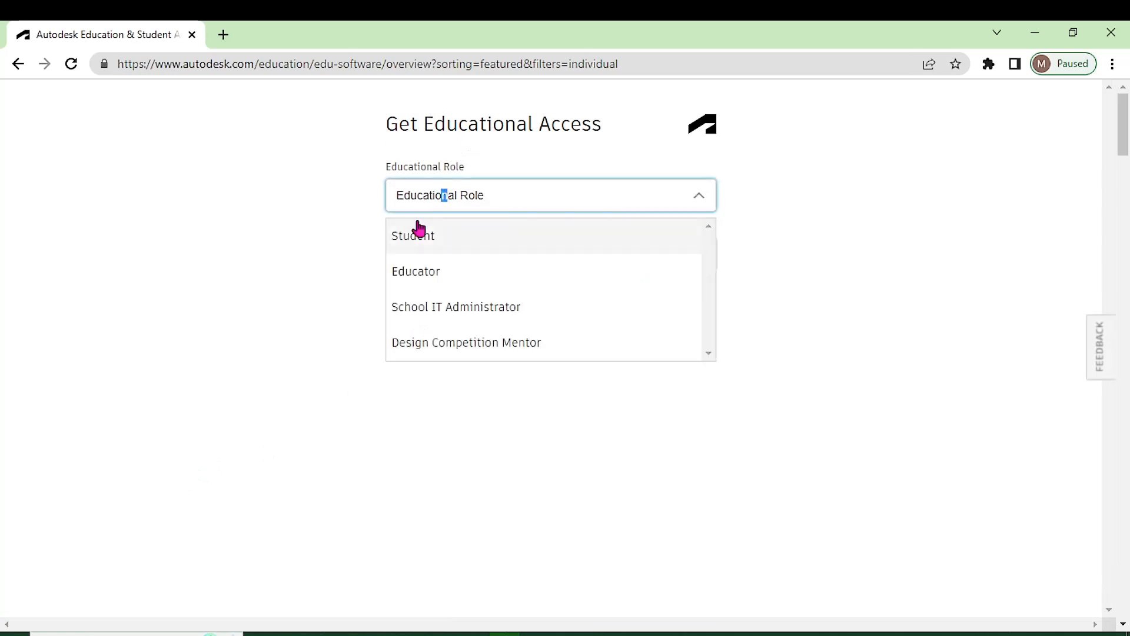
pyautogui.click(412, 236)
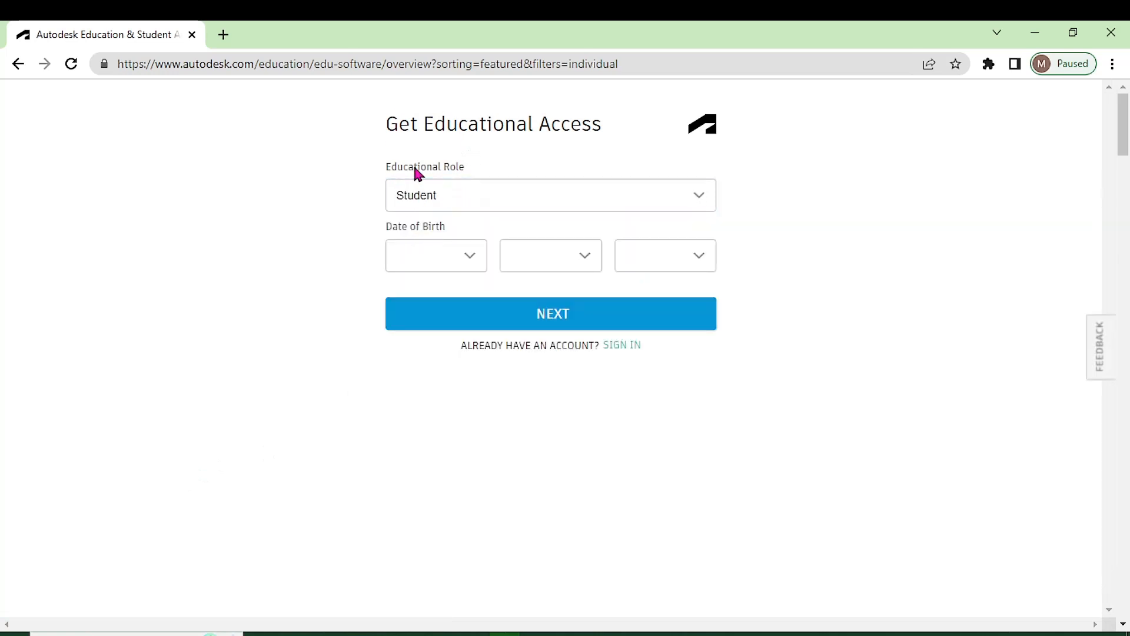
pyautogui.click(452, 254)
pyautogui.scroll(-3, 424, 437)
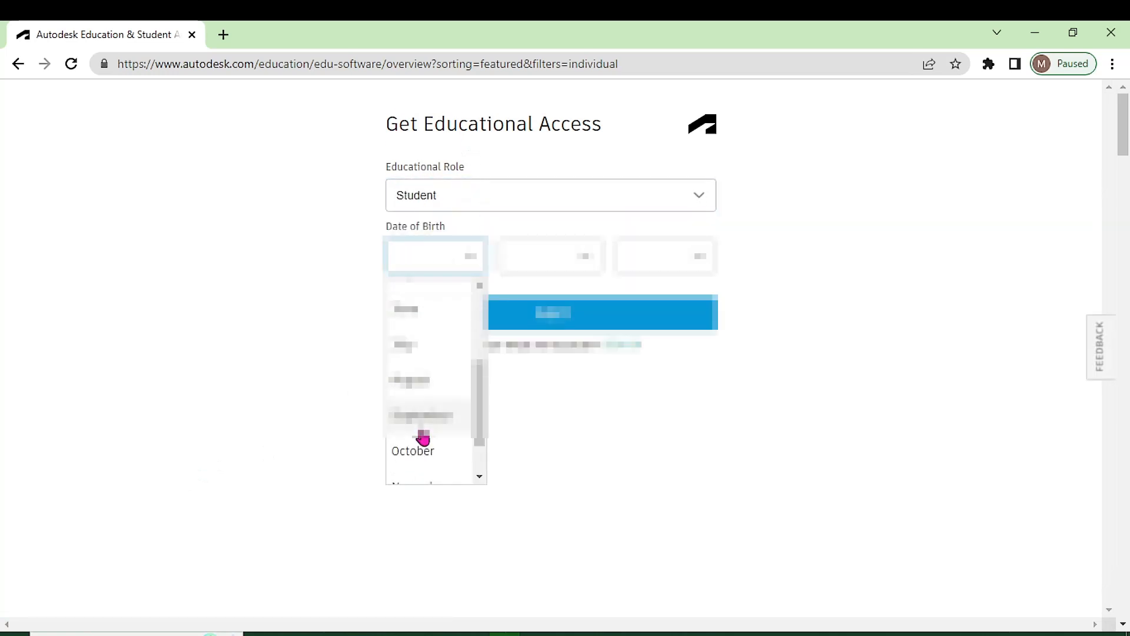
pyautogui.click(415, 379)
# - Pick the birth day and year, then submit with NEXT
pyautogui.click(583, 250)
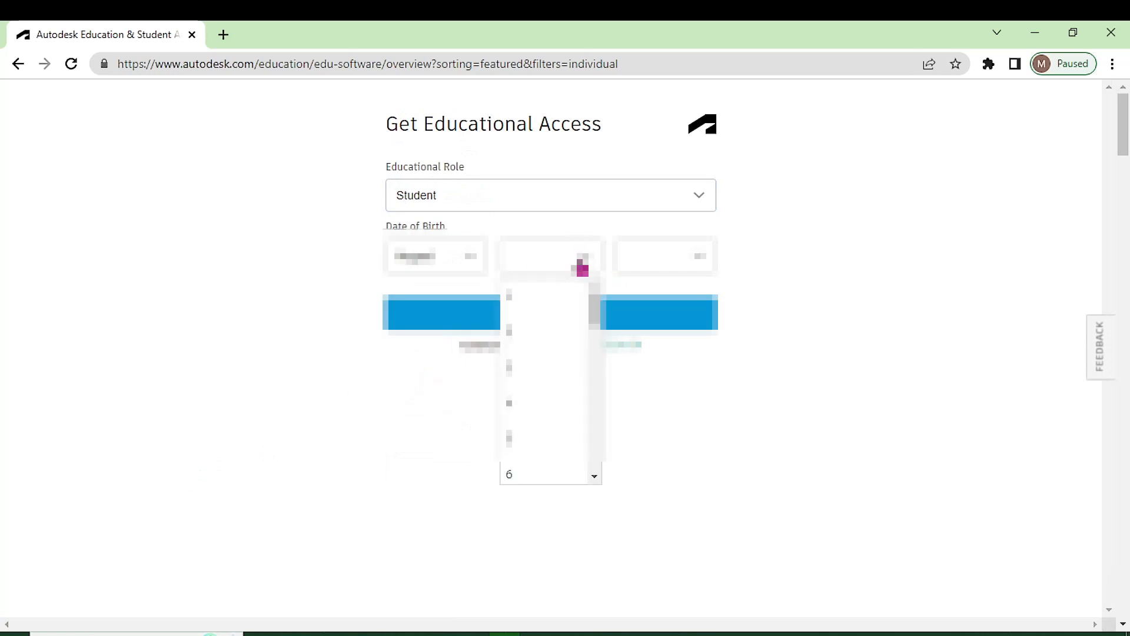
pyautogui.scroll(-4, 519, 421)
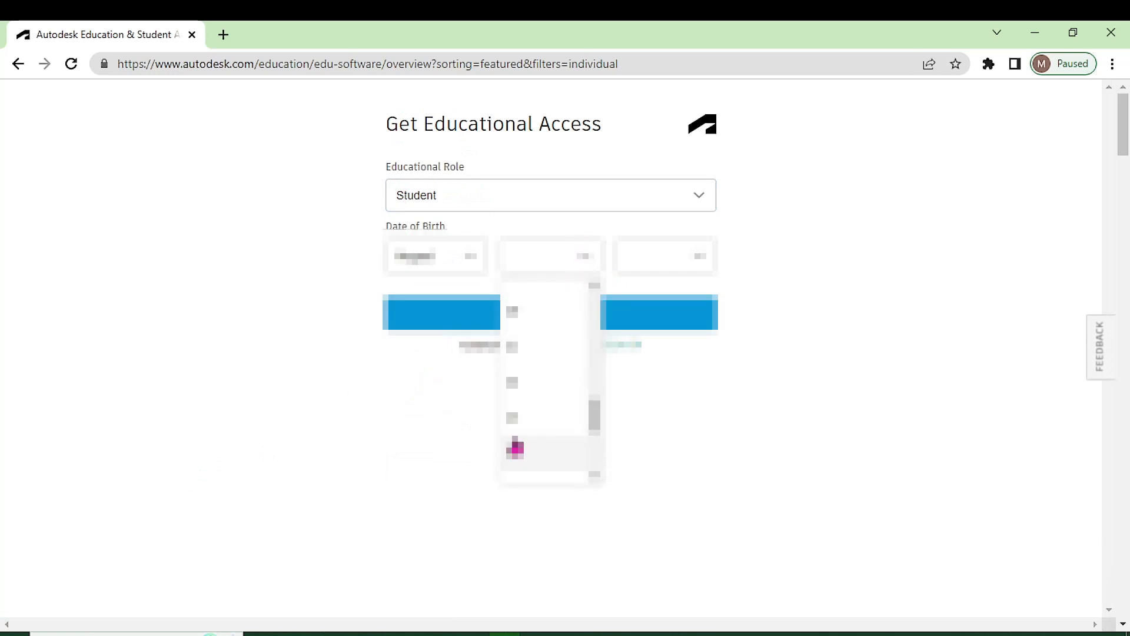
pyautogui.click(514, 420)
pyautogui.click(694, 262)
pyautogui.scroll(-5, 638, 455)
pyautogui.scroll(5, 642, 455)
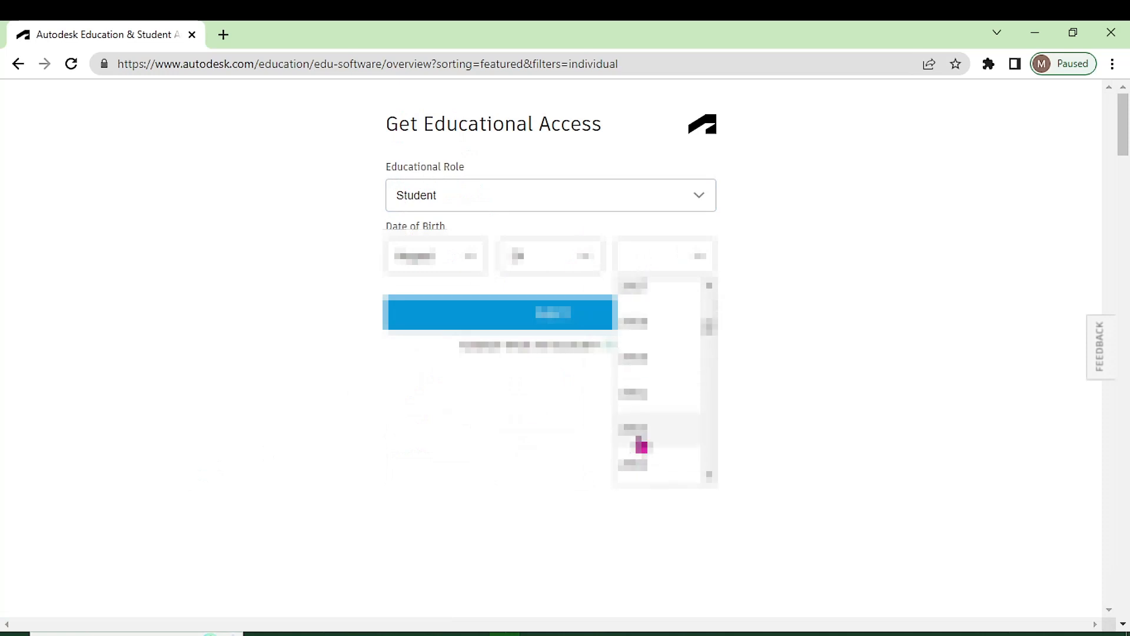
pyautogui.click(652, 293)
pyautogui.click(545, 315)
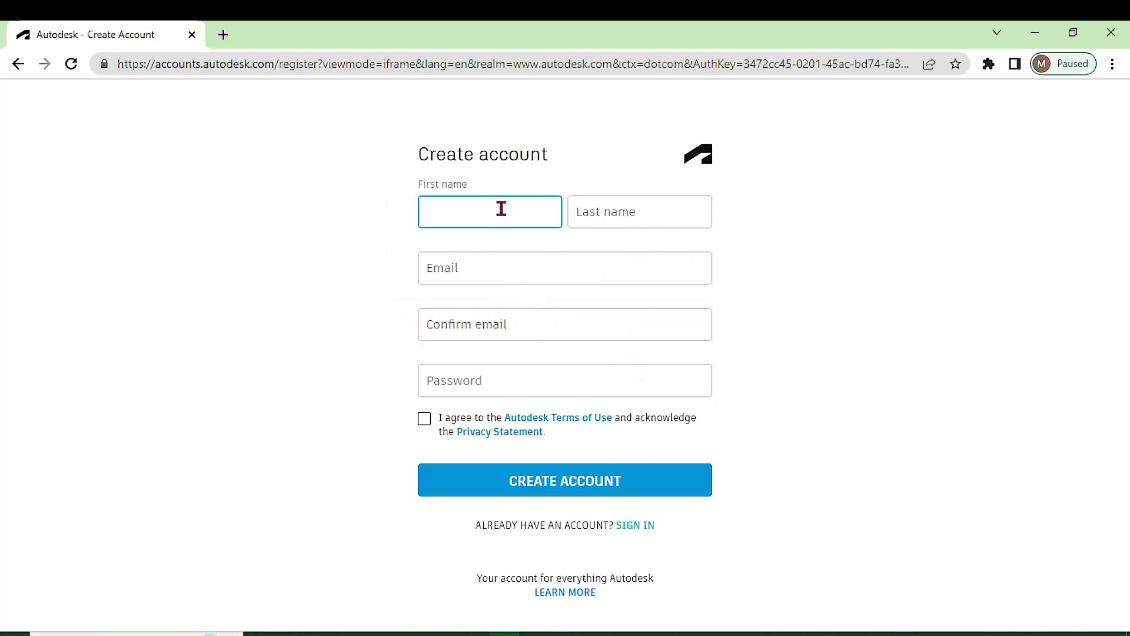
# - Enter the last name in the Create account form
pyautogui.press('Tab')
pyautogui.hotkey('shift', 'Tab')
pyautogui.press('Tab')
pyautogui.hotkey('shift', 'Tab')
pyautogui.click(598, 210)
pyautogui.write('Wachira')
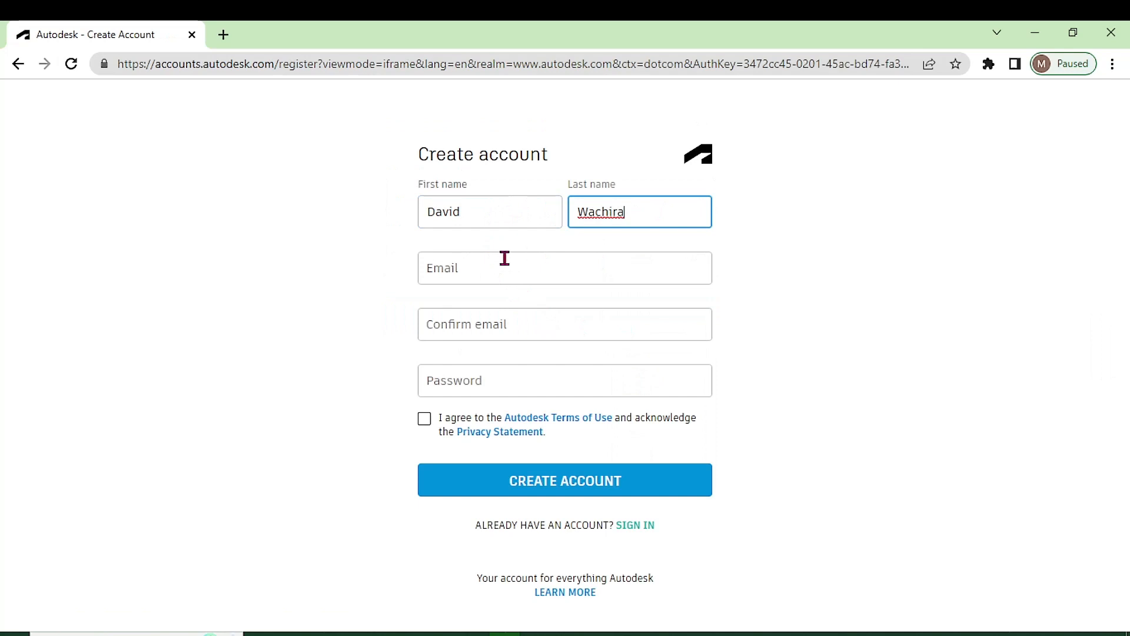
# - Enter the e-mail address and copy-paste it into the confirm e-mail field
pyautogui.click(492, 263)
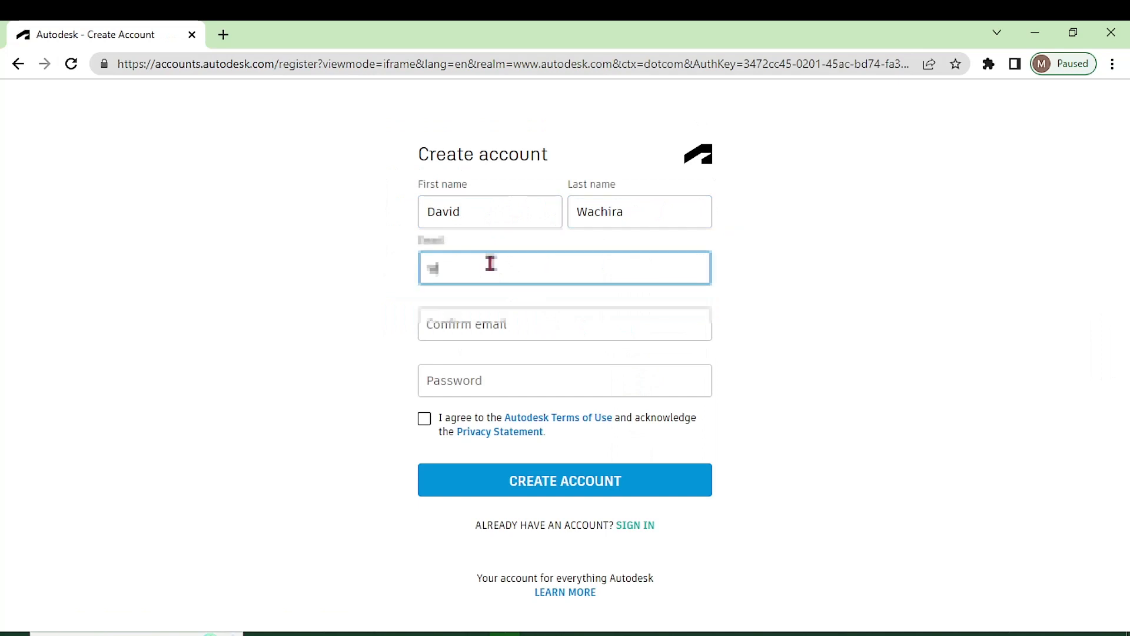
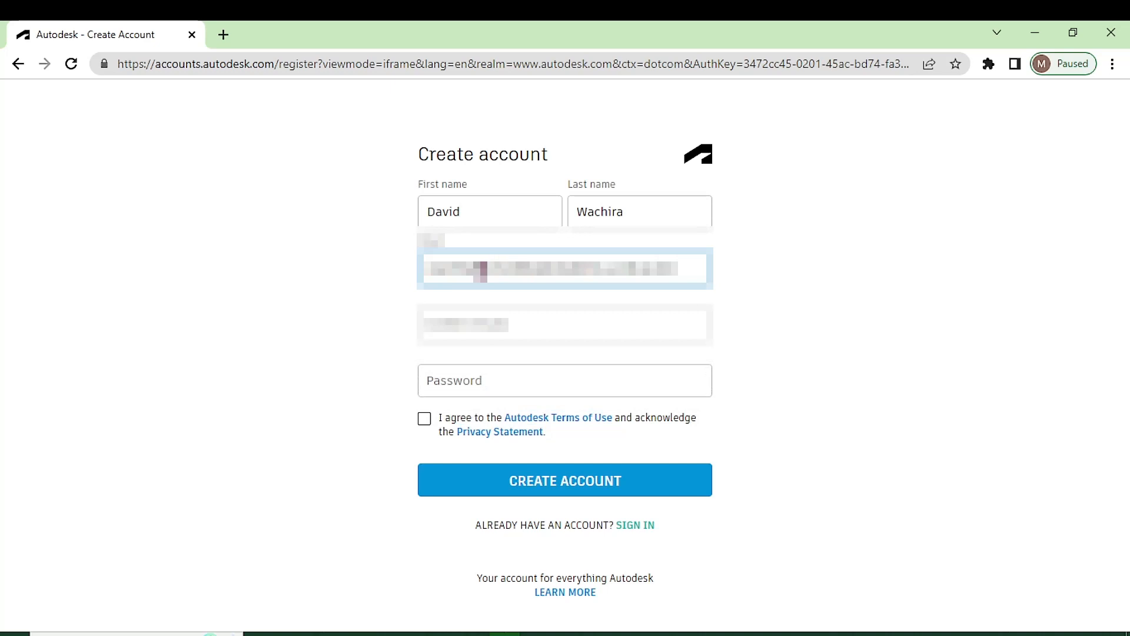
pyautogui.click(443, 323)
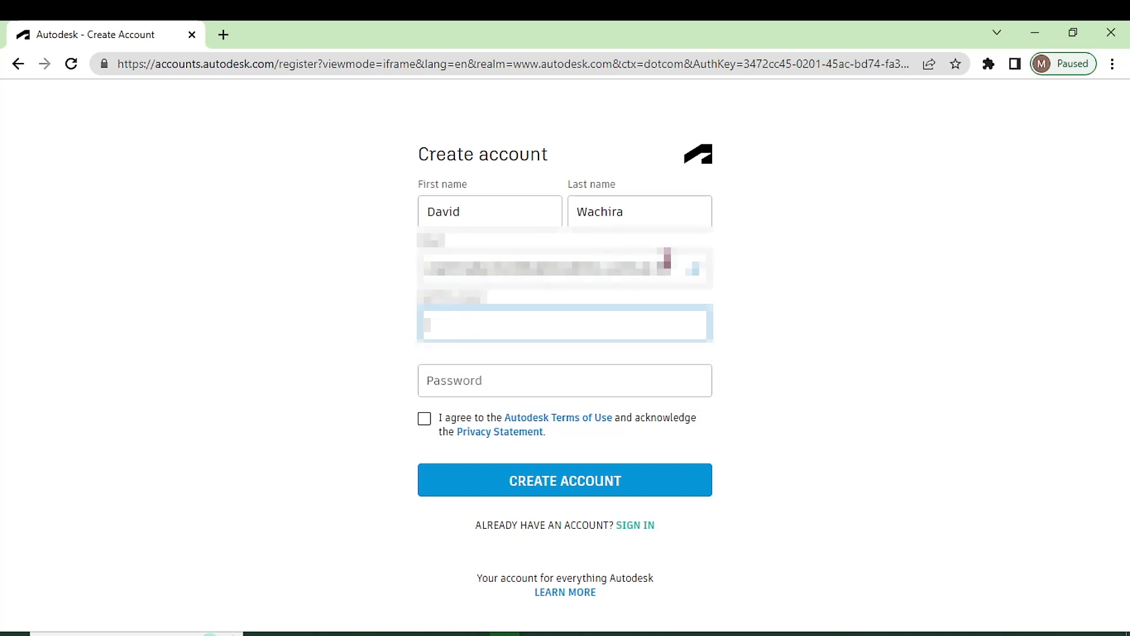
pyautogui.click(655, 269)
pyautogui.moveTo(654, 268); pyautogui.dragTo(425, 269)
pyautogui.rightClick(448, 270)
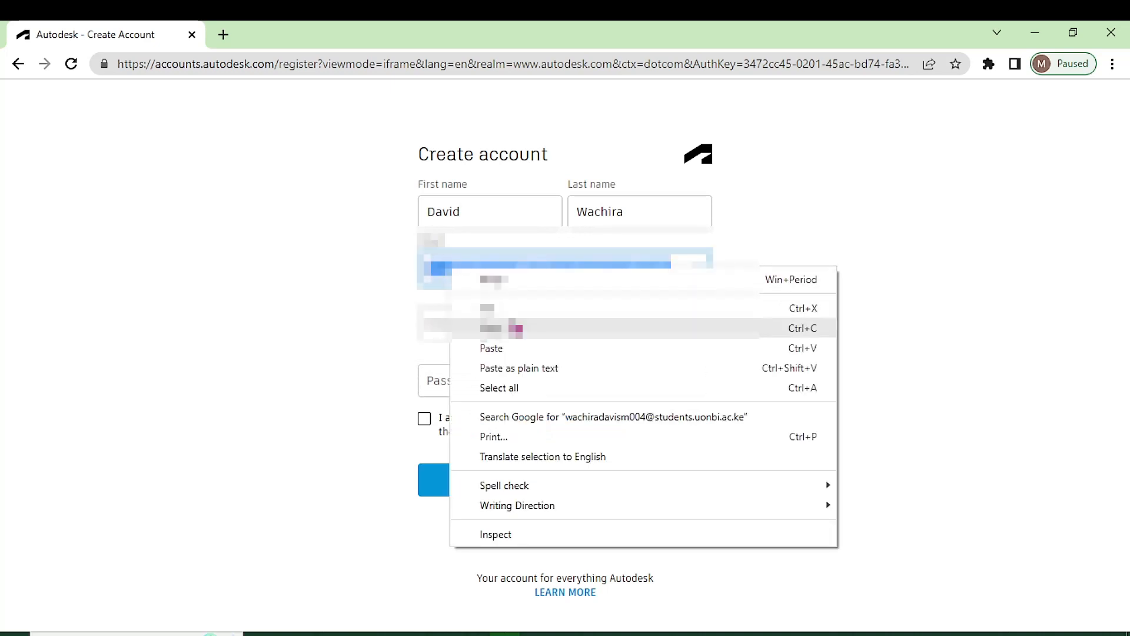
pyautogui.click(516, 326)
pyautogui.rightClick(477, 323)
pyautogui.click(512, 454)
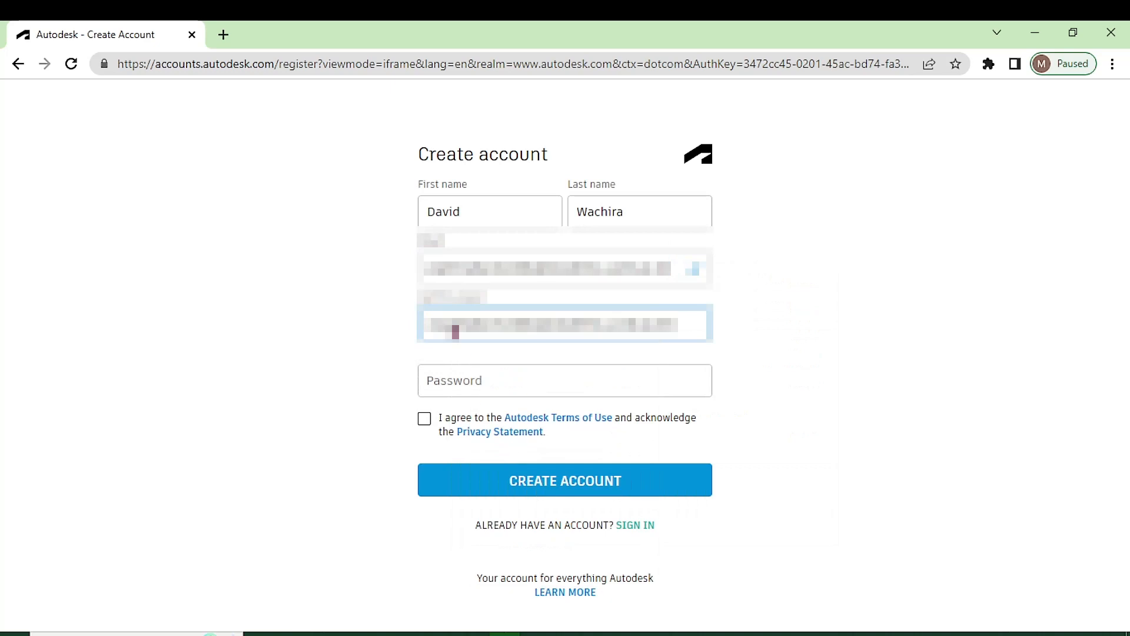
# - Type the account password and accept the Terms of Use and Privacy Statement
pyautogui.click(462, 381)
pyautogui.scroll(-1, 459, 379)
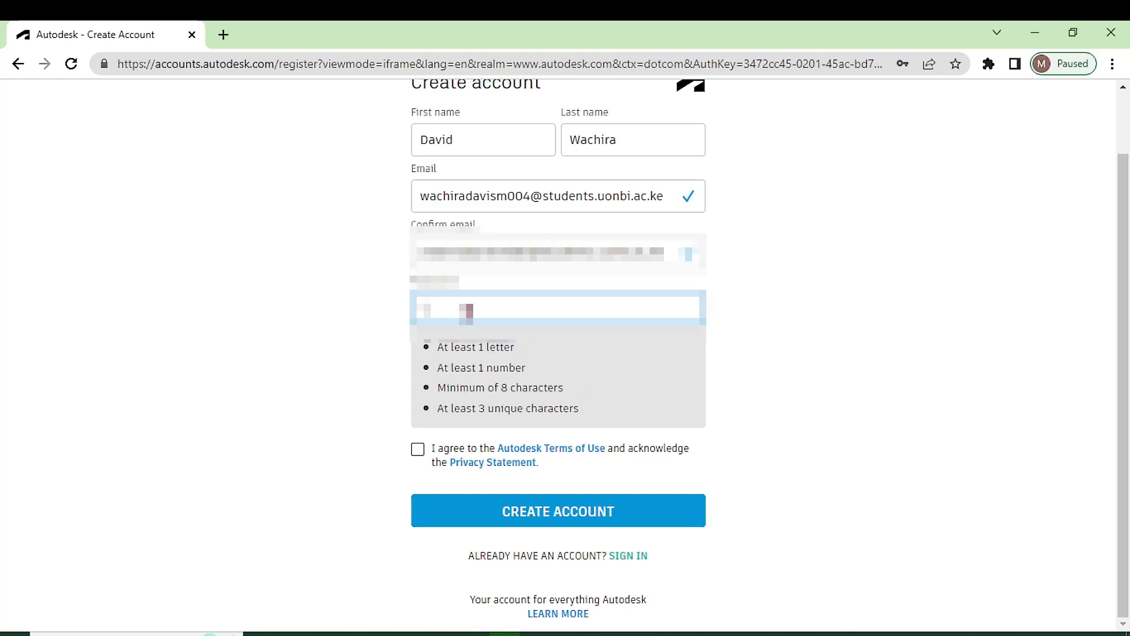
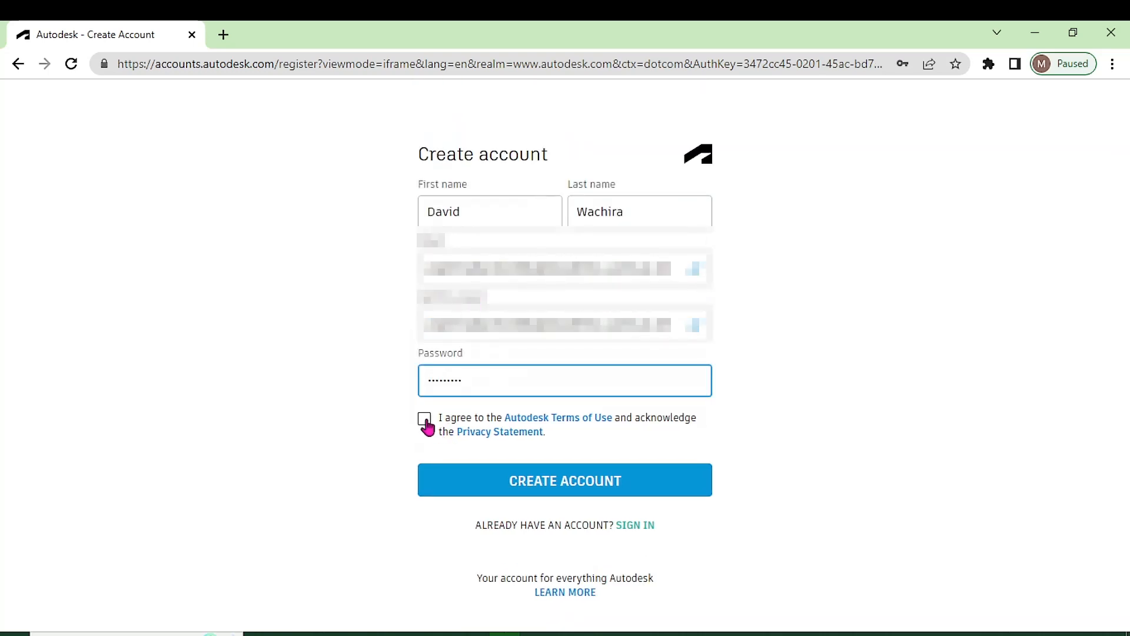
pyautogui.click(425, 419)
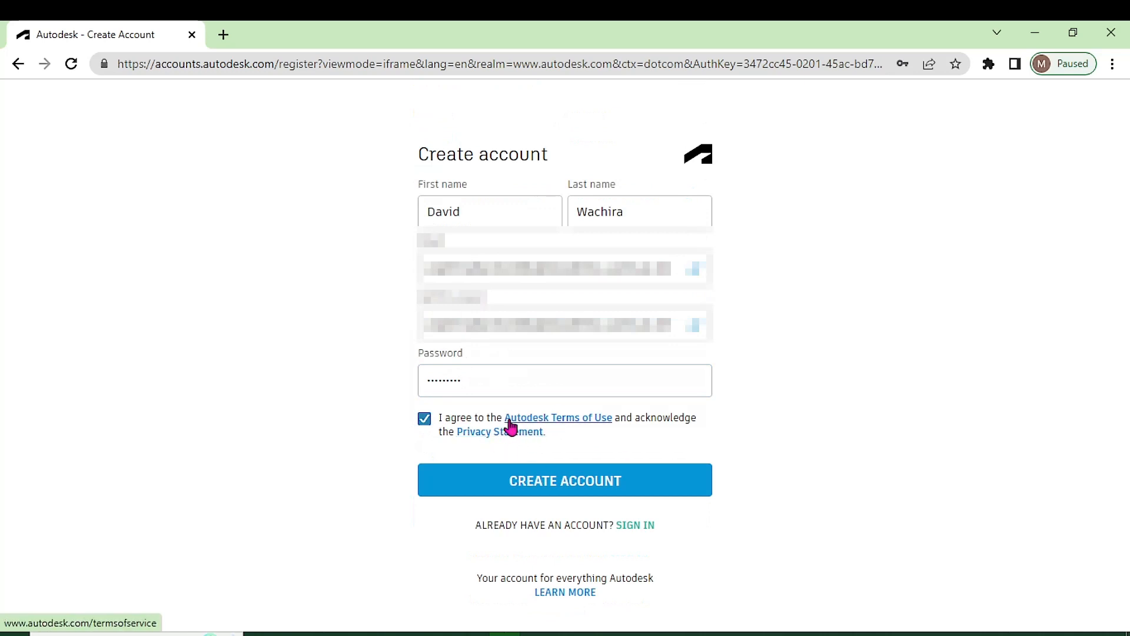
# - Create the account, decline saving the password, and verify the address via Autodesk's Gmail message
pyautogui.click(596, 492)
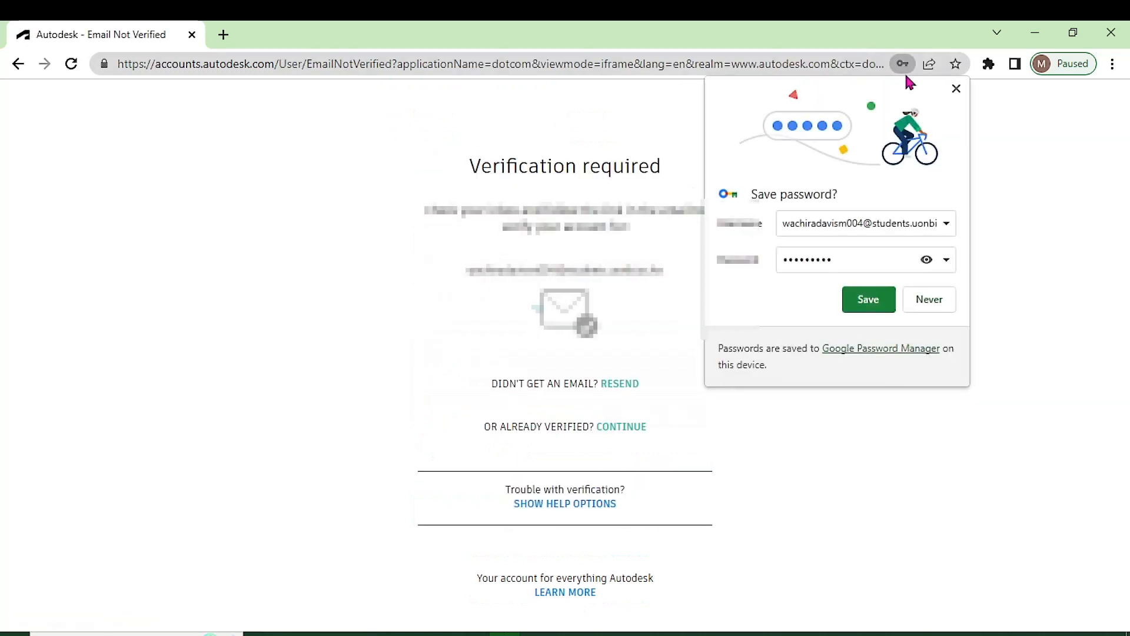
pyautogui.click(956, 88)
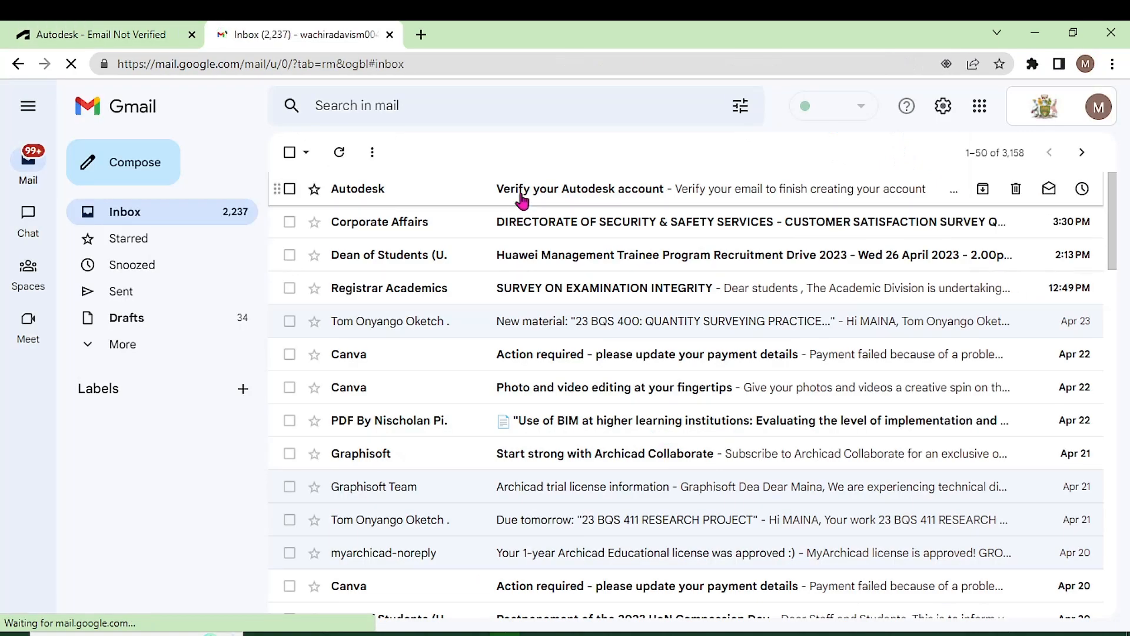
pyautogui.click(482, 200)
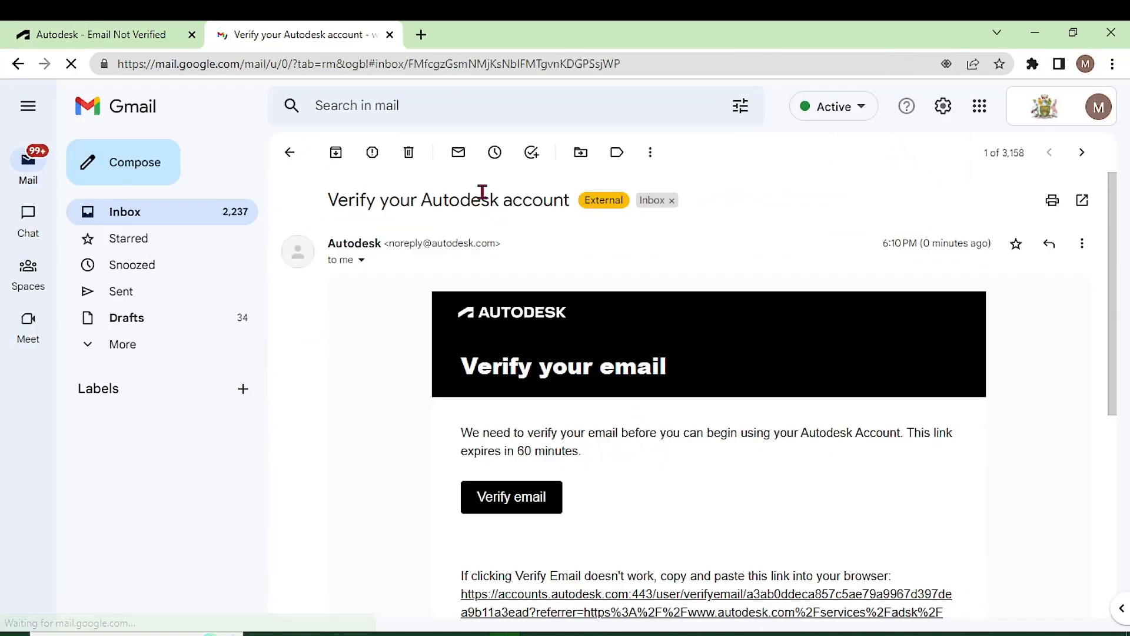
pyautogui.scroll(-4, 512, 336)
pyautogui.click(514, 340)
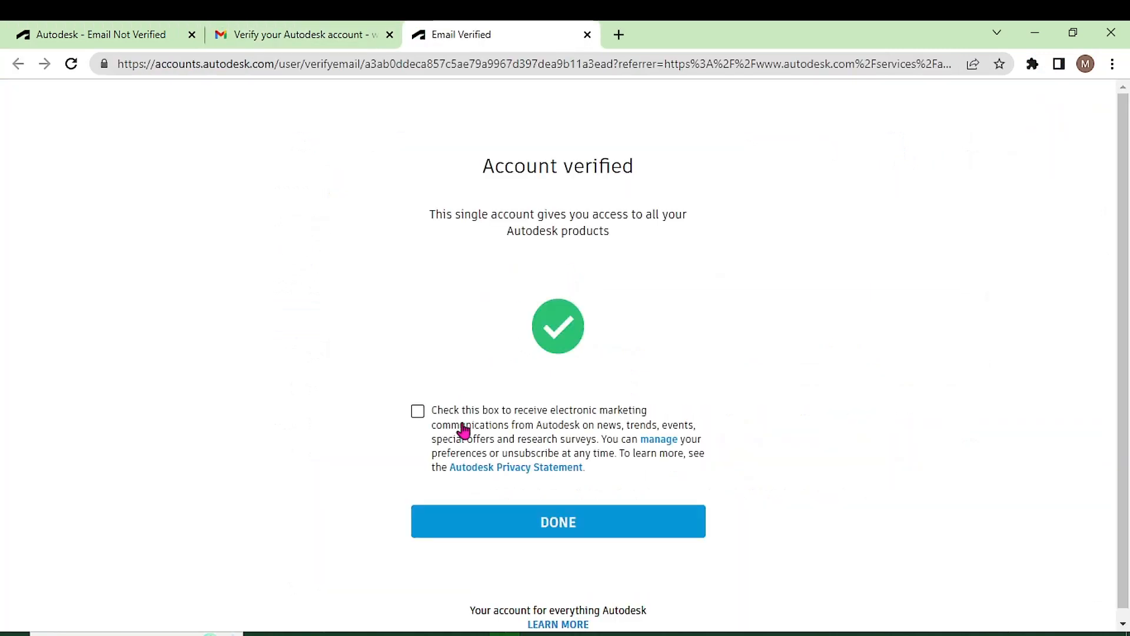
# - Finish verification with DONE, choose Get Educational Access, and open the form's first dropdown
pyautogui.click(540, 524)
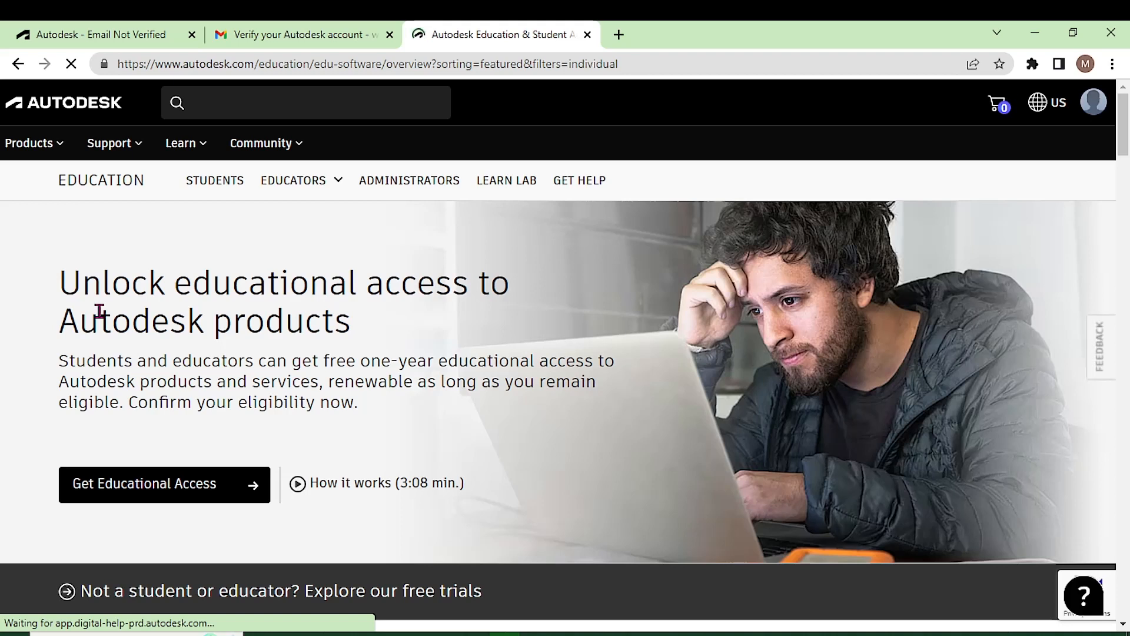
pyautogui.click(118, 493)
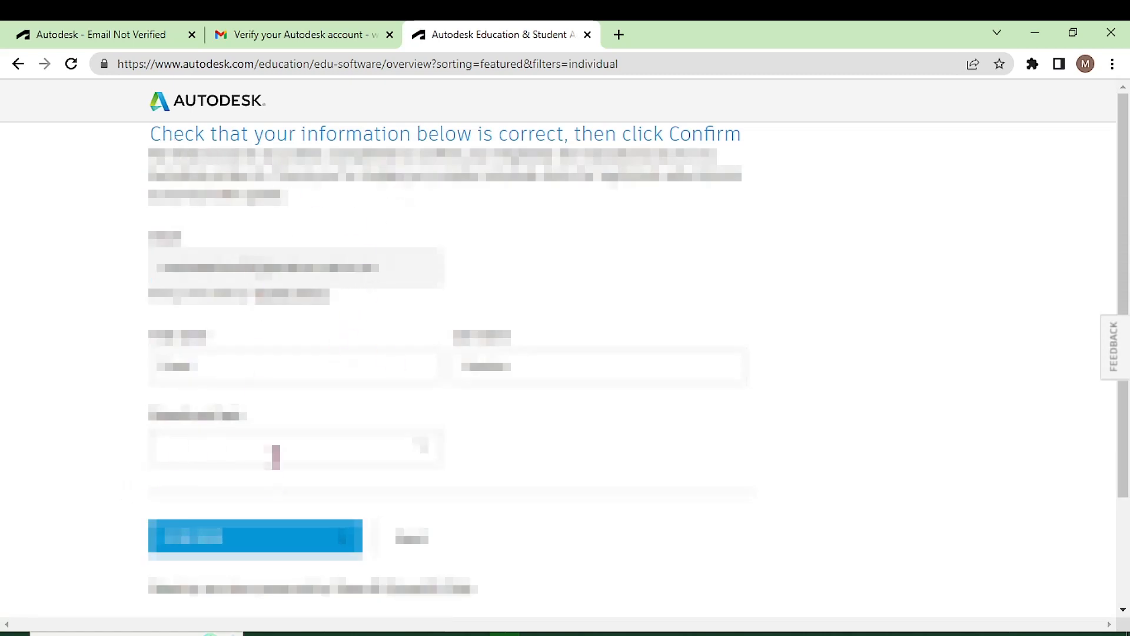
pyautogui.scroll(-2, 294, 465)
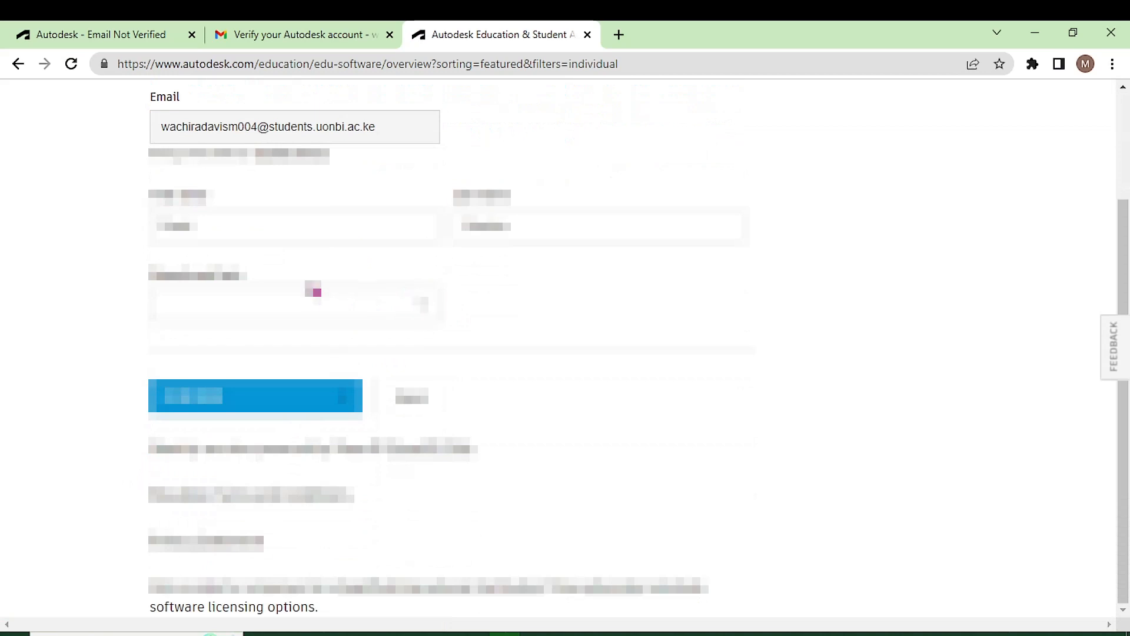
pyautogui.click(419, 306)
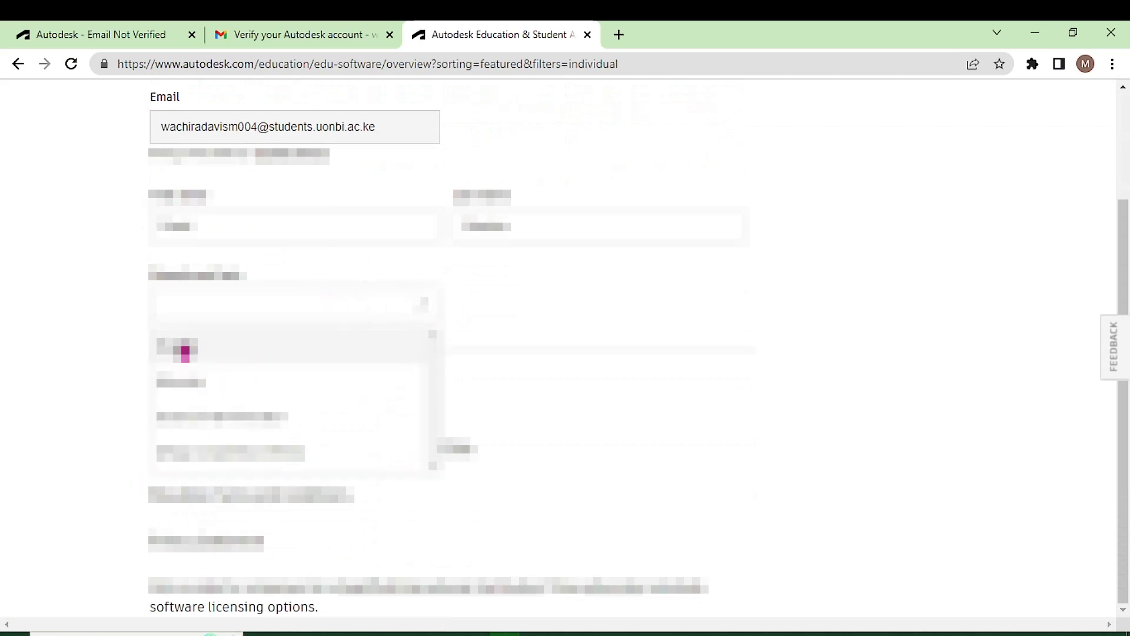
# - Set institution type to University/Post-Secondary and correct the institution name to University of Nairobi
pyautogui.click(186, 349)
pyautogui.scroll(-1, 232, 335)
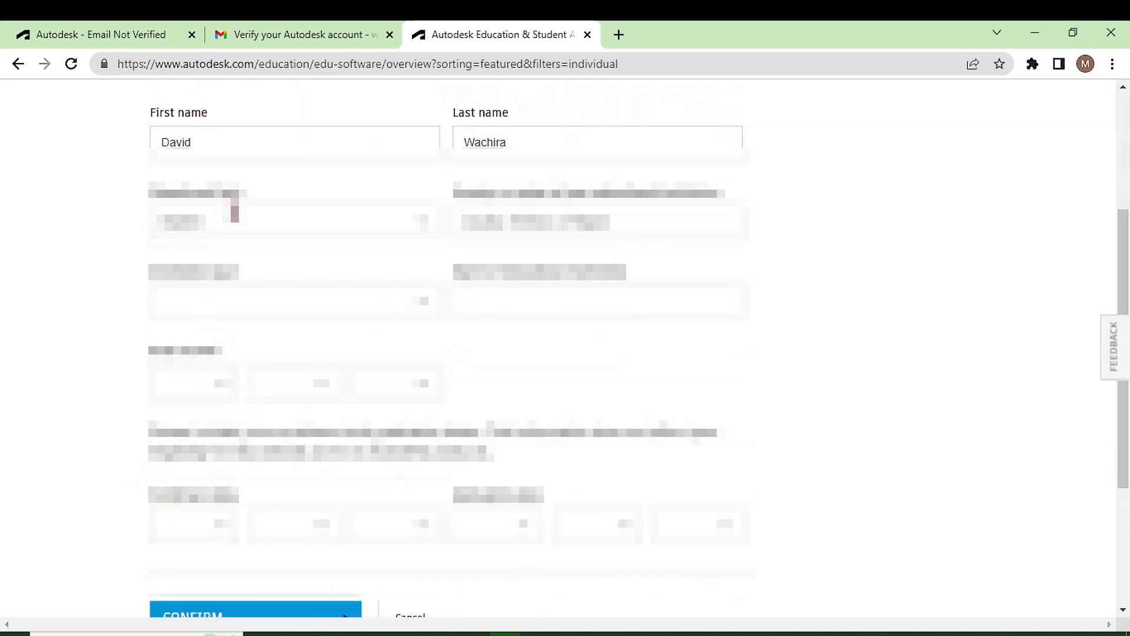
pyautogui.click(419, 303)
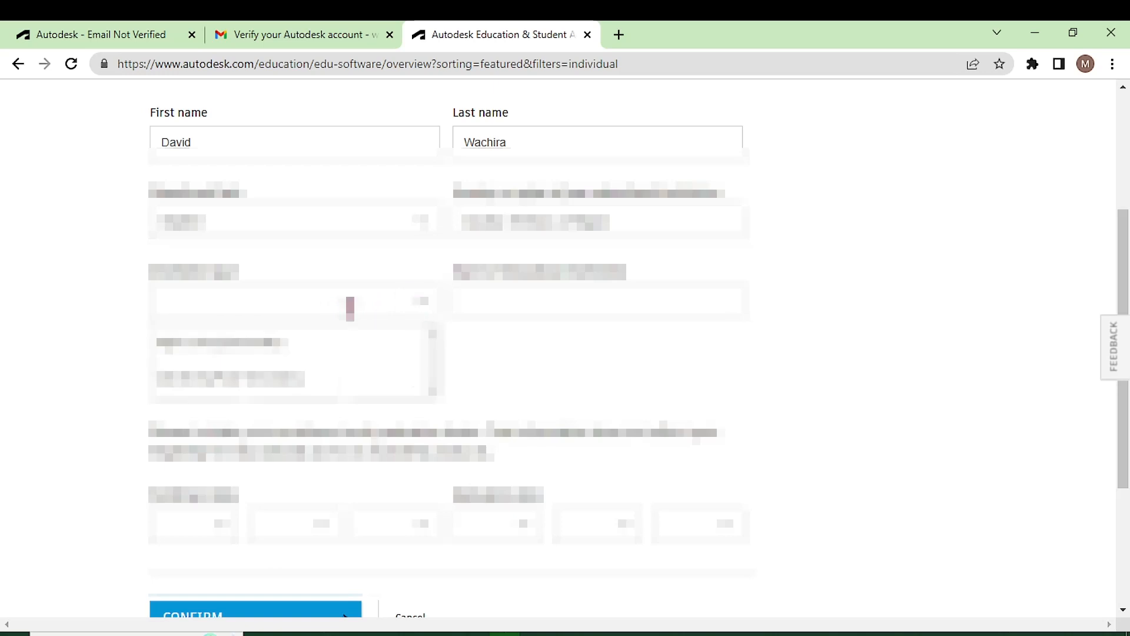
pyautogui.click(214, 389)
pyautogui.click(527, 308)
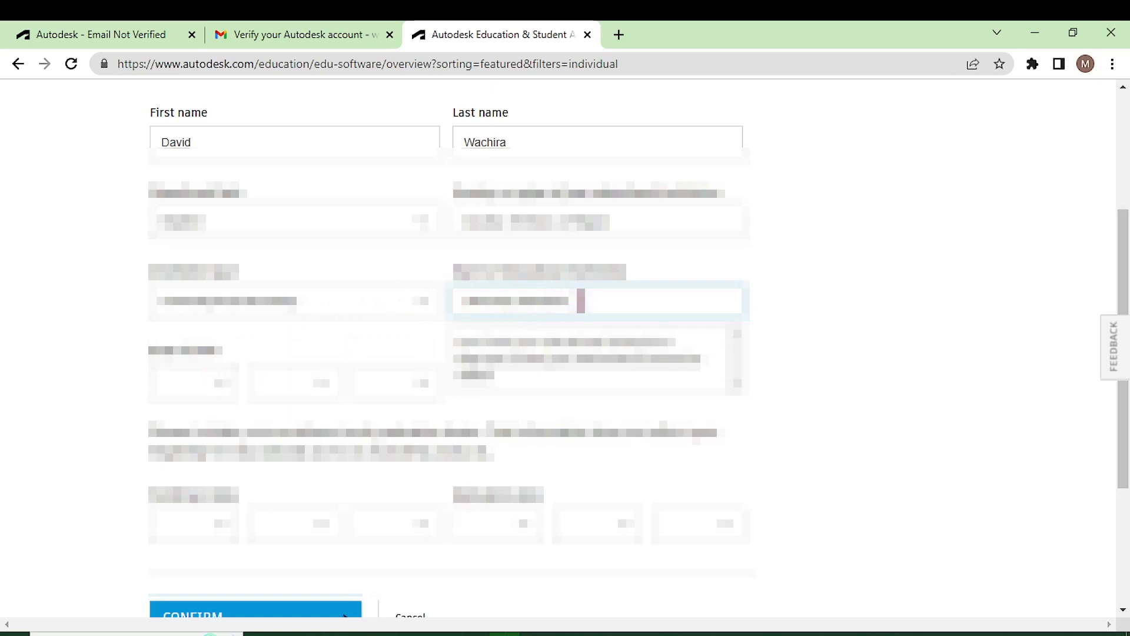
pyautogui.moveTo(581, 300); pyautogui.dragTo(515, 304)
pyautogui.write('un')
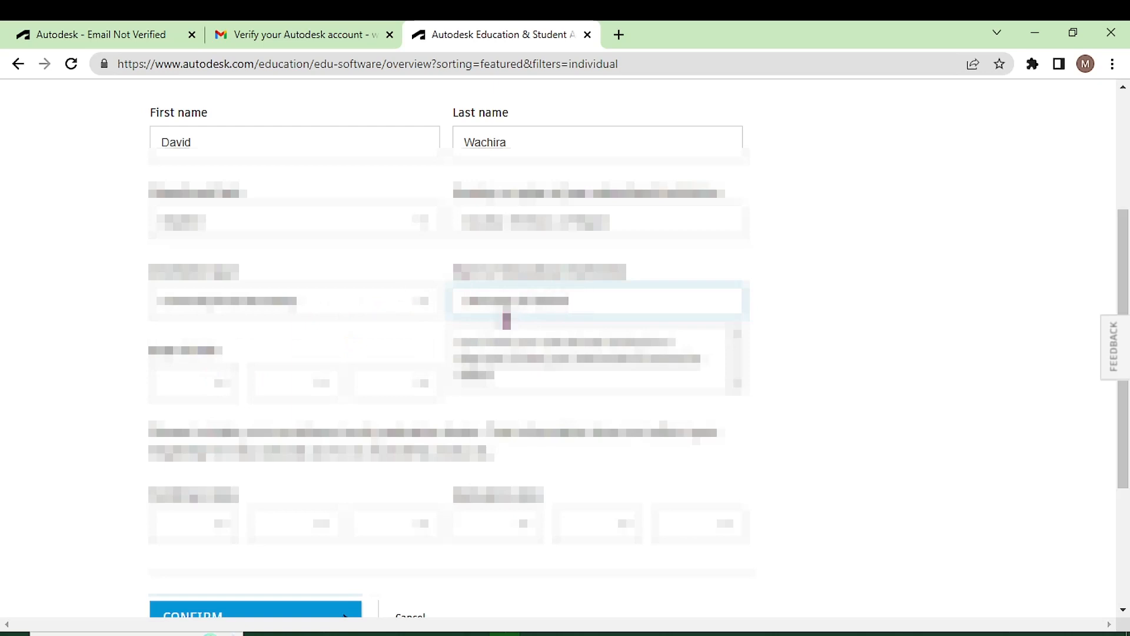
# - Pick the birth month, day and year from the date dropdowns
pyautogui.click(219, 384)
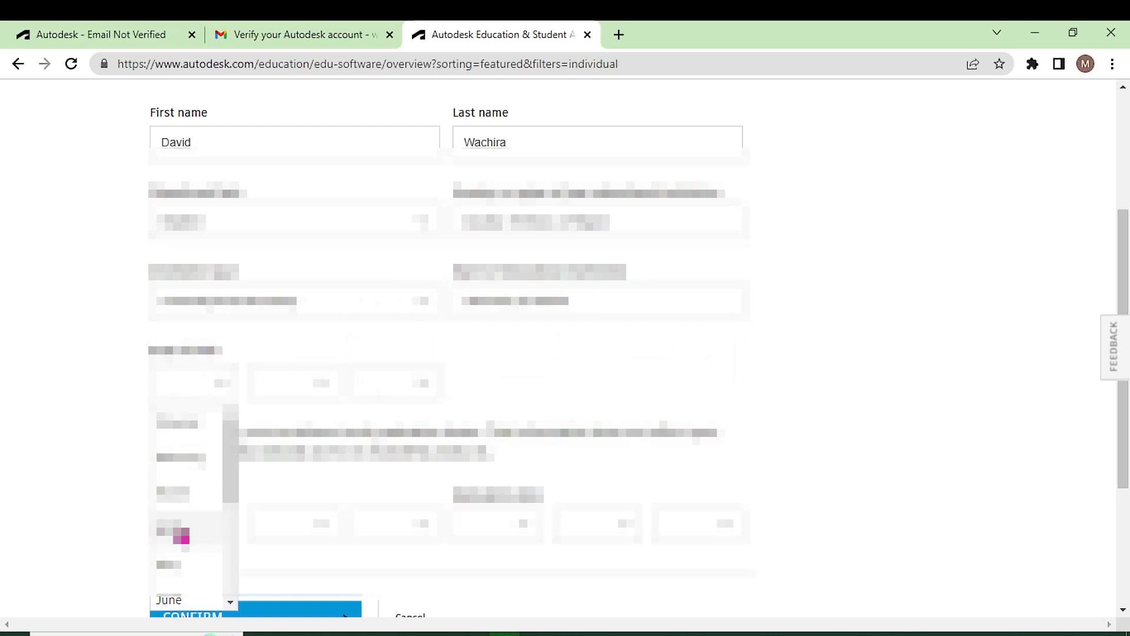
pyautogui.click(186, 513)
pyautogui.click(321, 394)
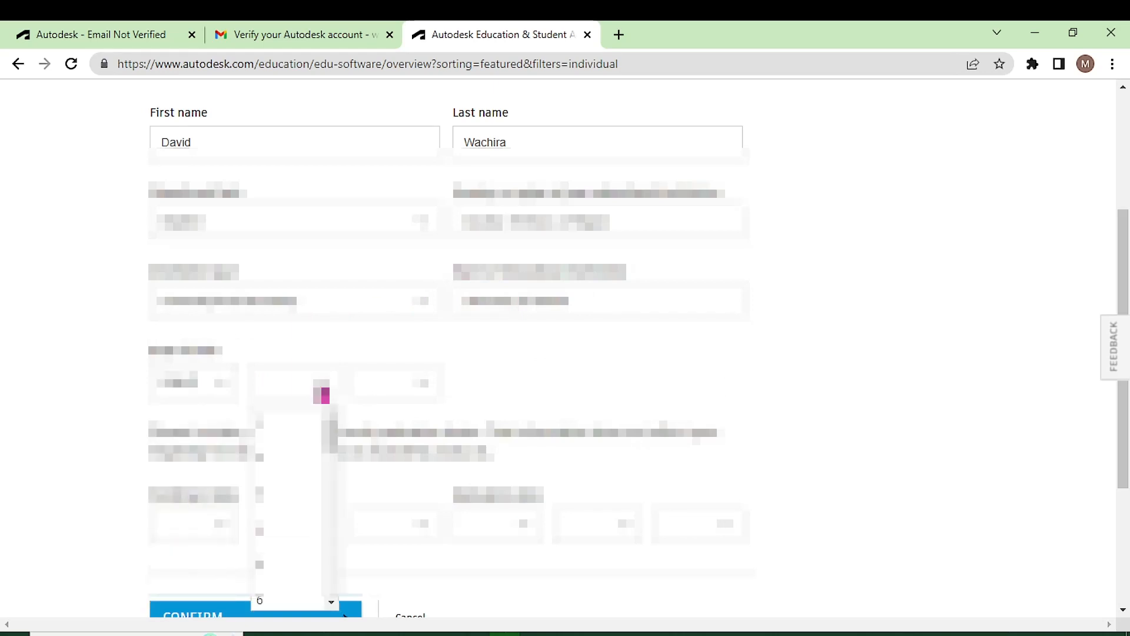
pyautogui.click(280, 569)
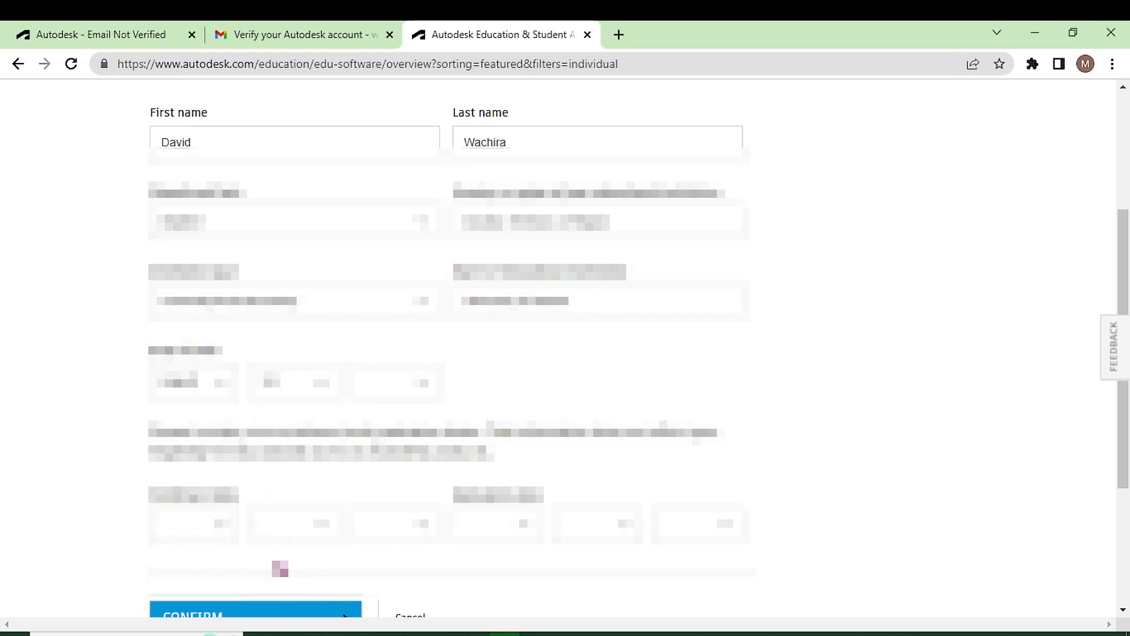
pyautogui.click(432, 385)
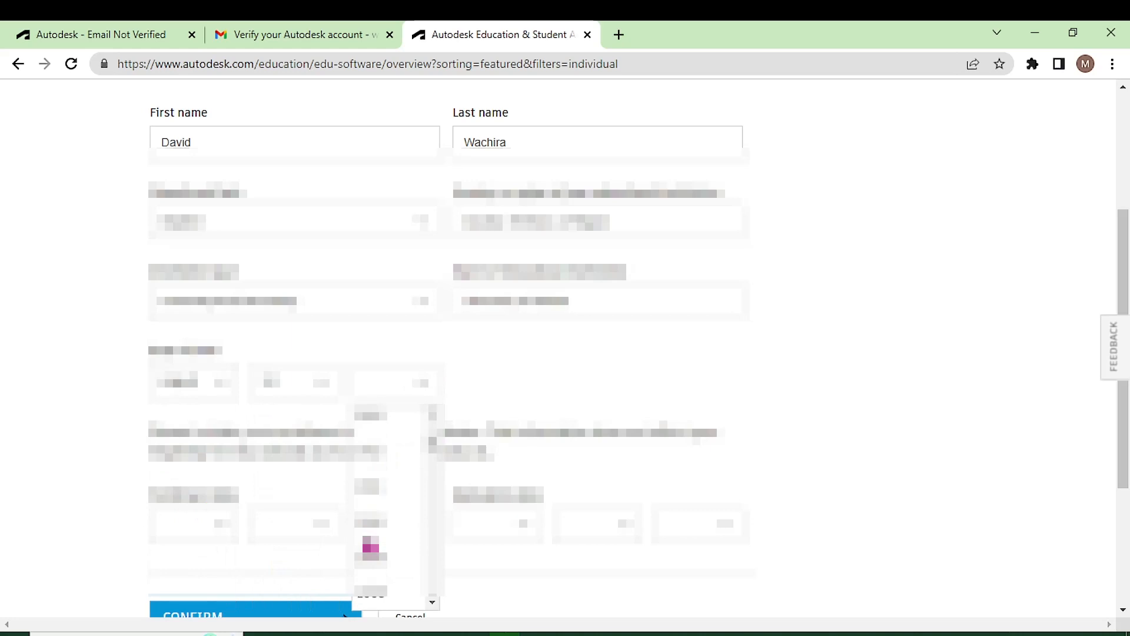
pyautogui.click(369, 504)
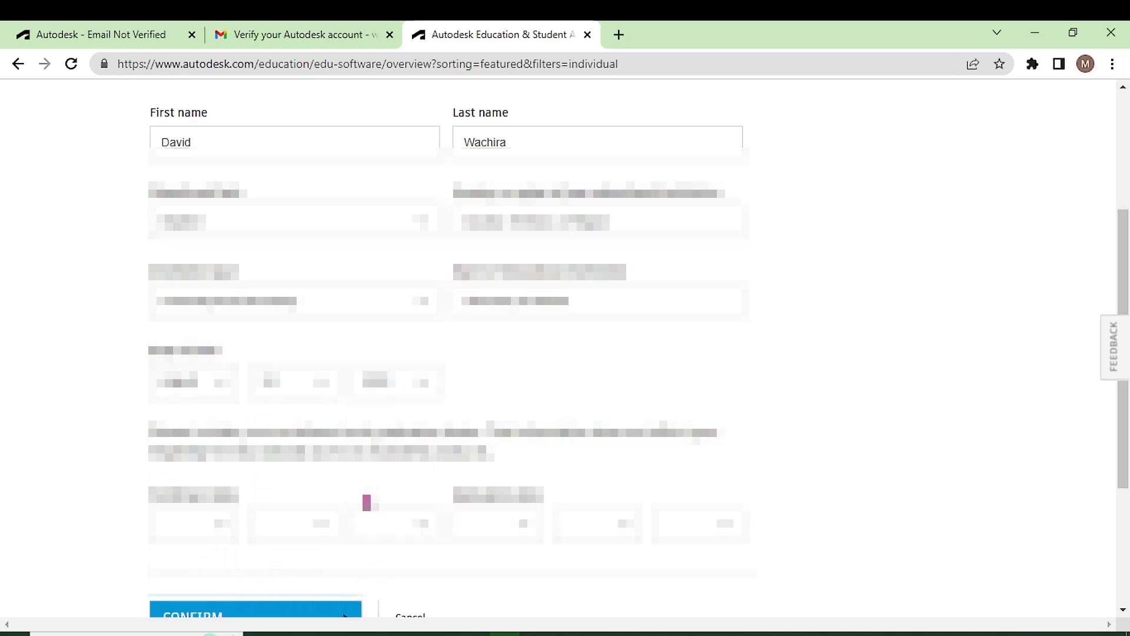
pyautogui.scroll(-3, 367, 502)
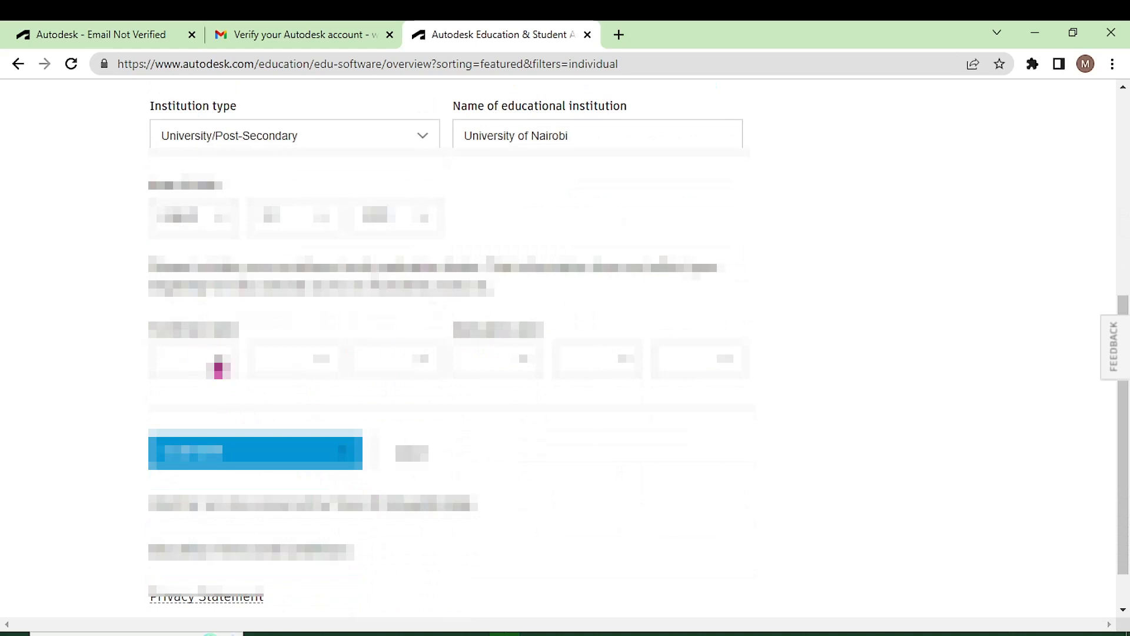
# - Fill in the month, day and year of the first lower date
pyautogui.click(223, 368)
pyautogui.scroll(-2, 181, 510)
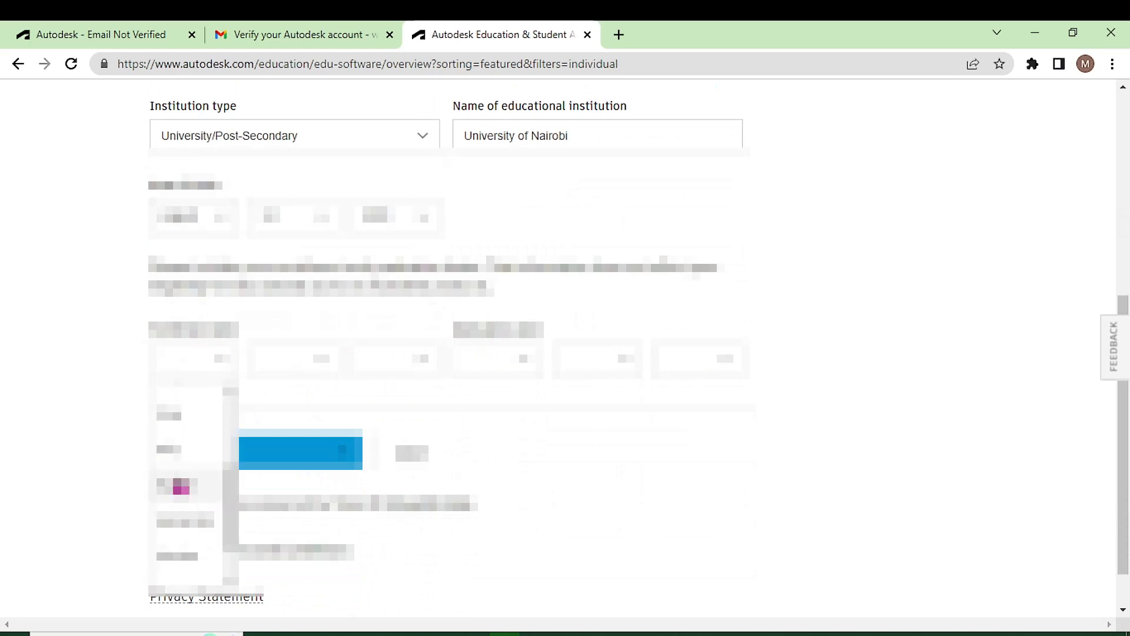
pyautogui.click(182, 520)
pyautogui.click(326, 362)
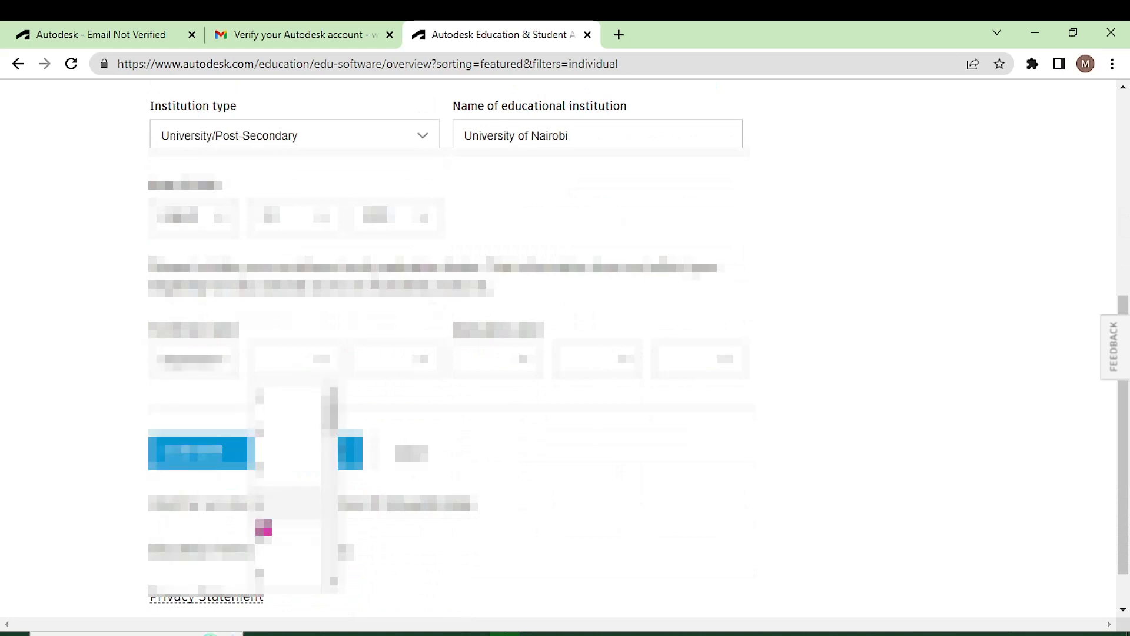
pyautogui.click(271, 520)
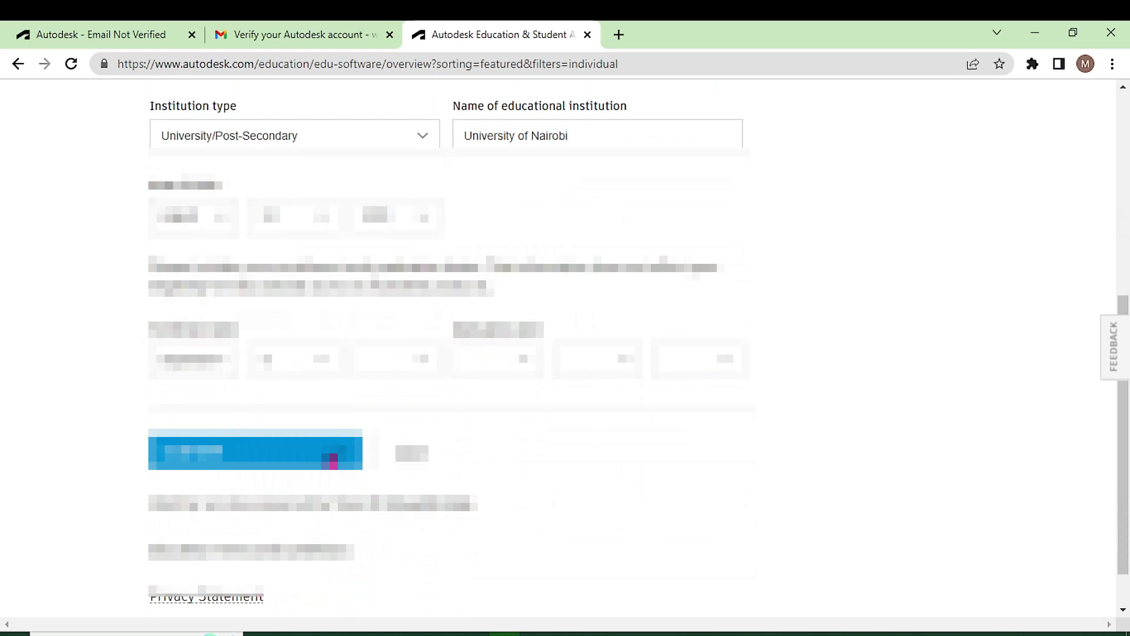
pyautogui.click(412, 359)
pyautogui.scroll(-1, 388, 490)
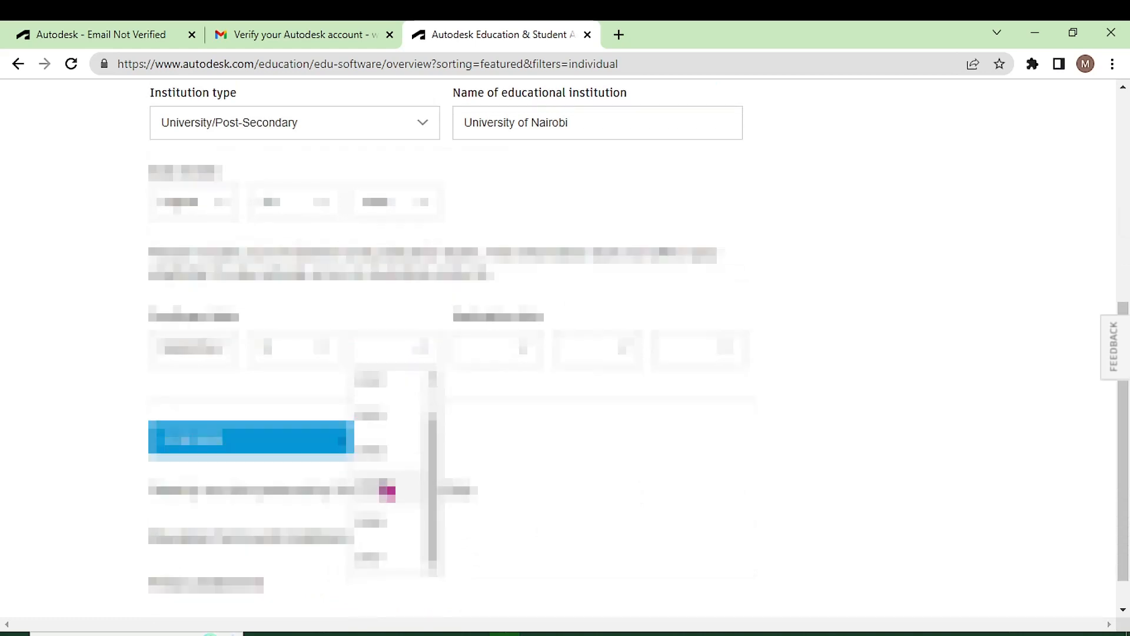
pyautogui.click(375, 454)
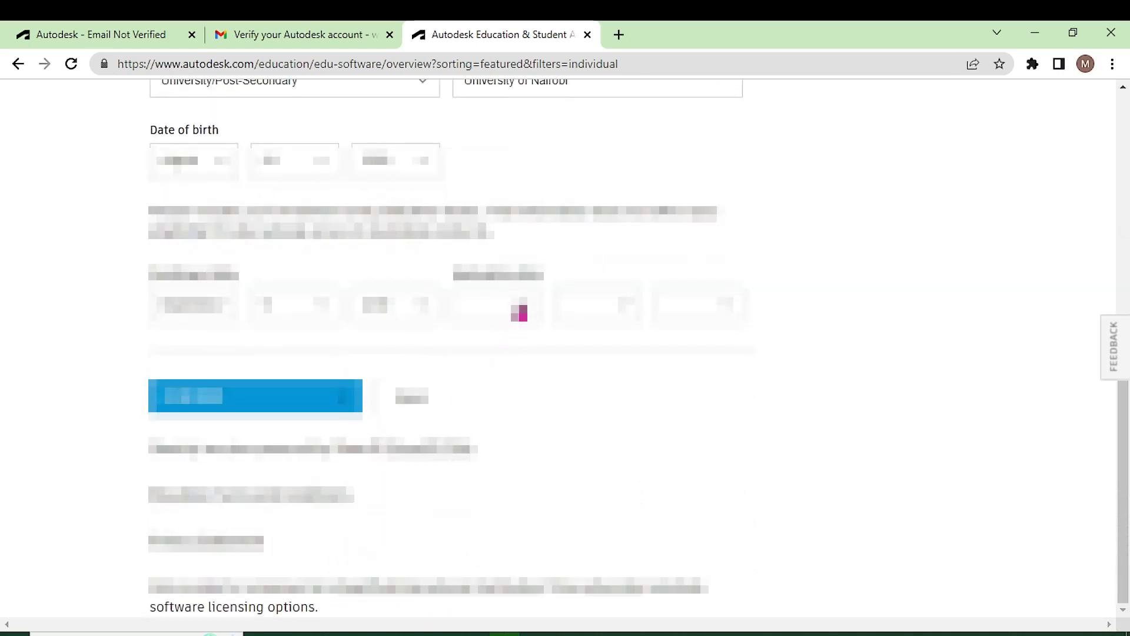
# - Fill in the second date's month, day and year and submit the eligibility form
pyautogui.click(517, 308)
pyautogui.scroll(-3, 478, 518)
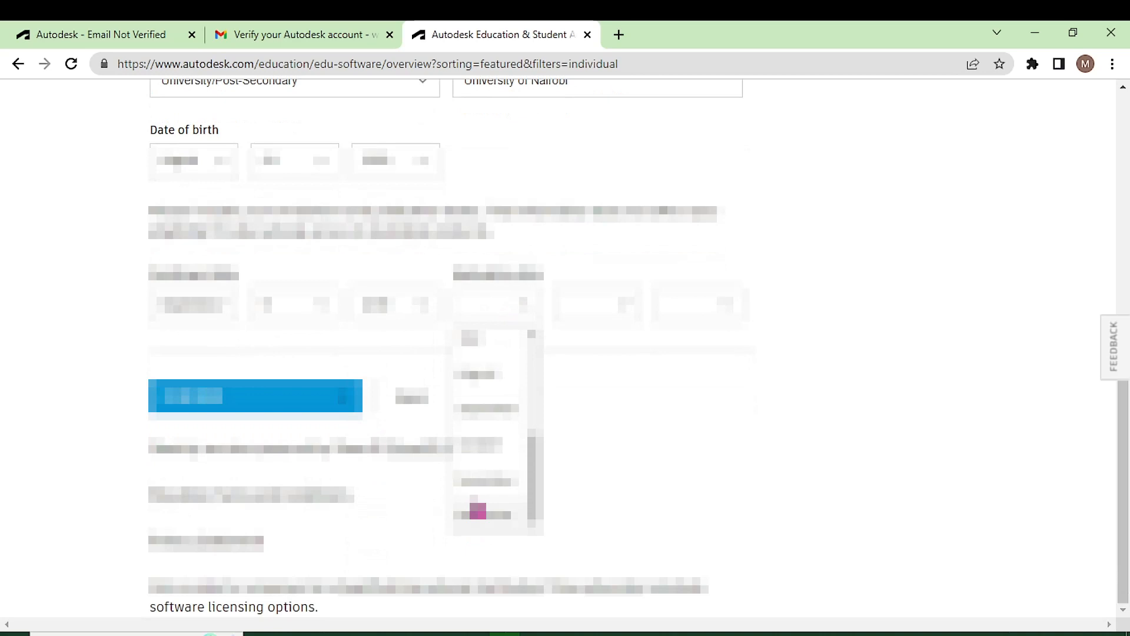
pyautogui.click(495, 414)
pyautogui.click(606, 303)
pyautogui.scroll(-2, 580, 505)
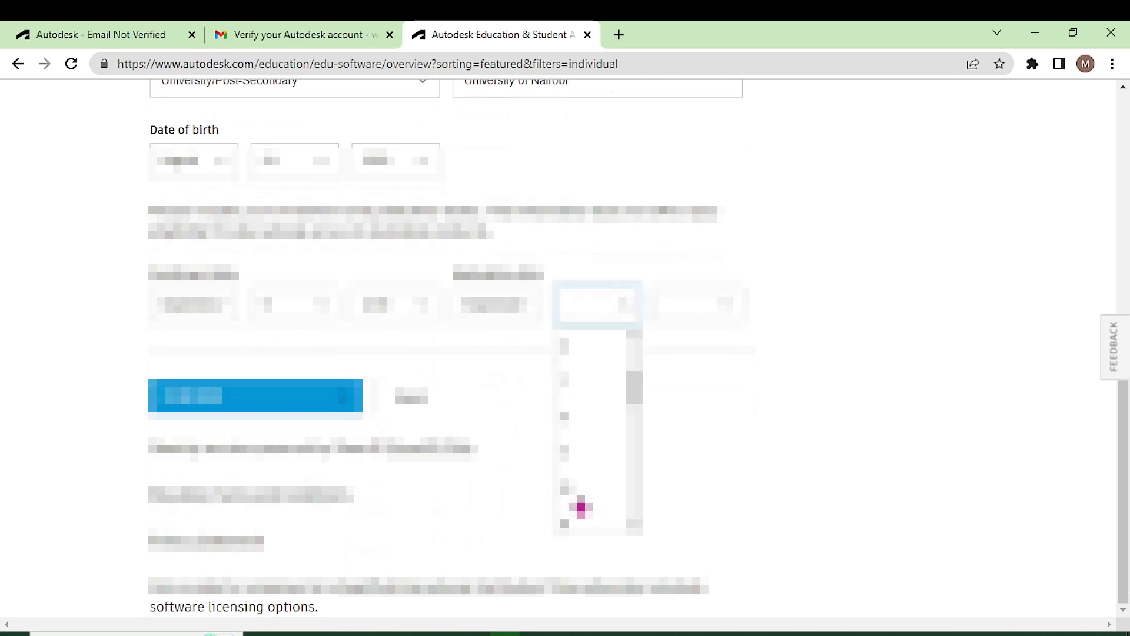
pyautogui.click(573, 489)
pyautogui.click(705, 312)
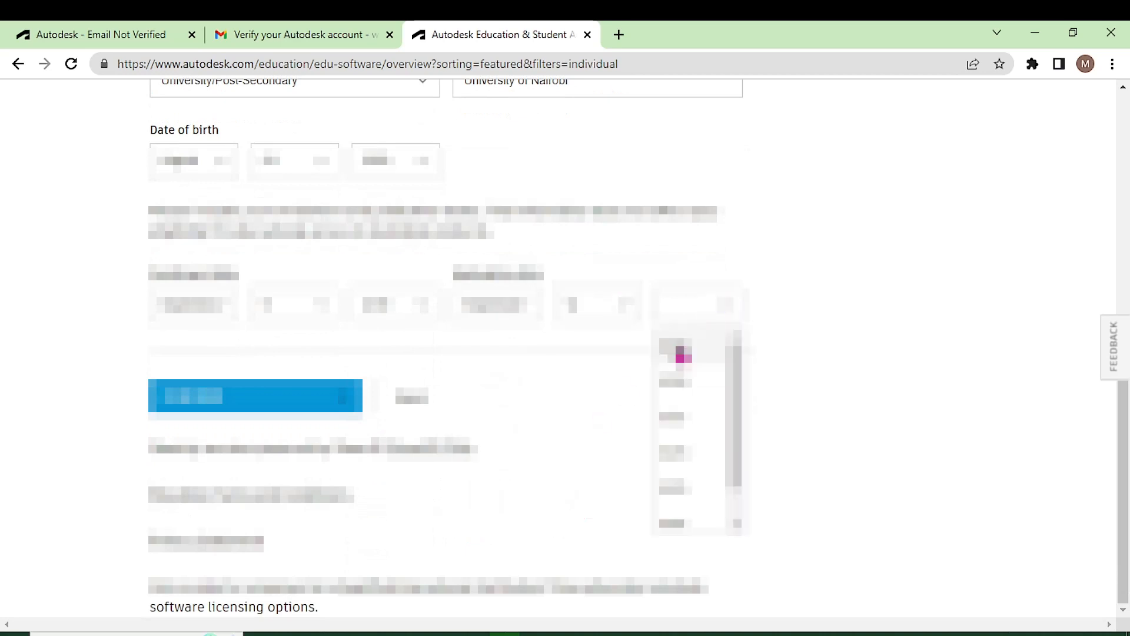
pyautogui.scroll(-3, 673, 411)
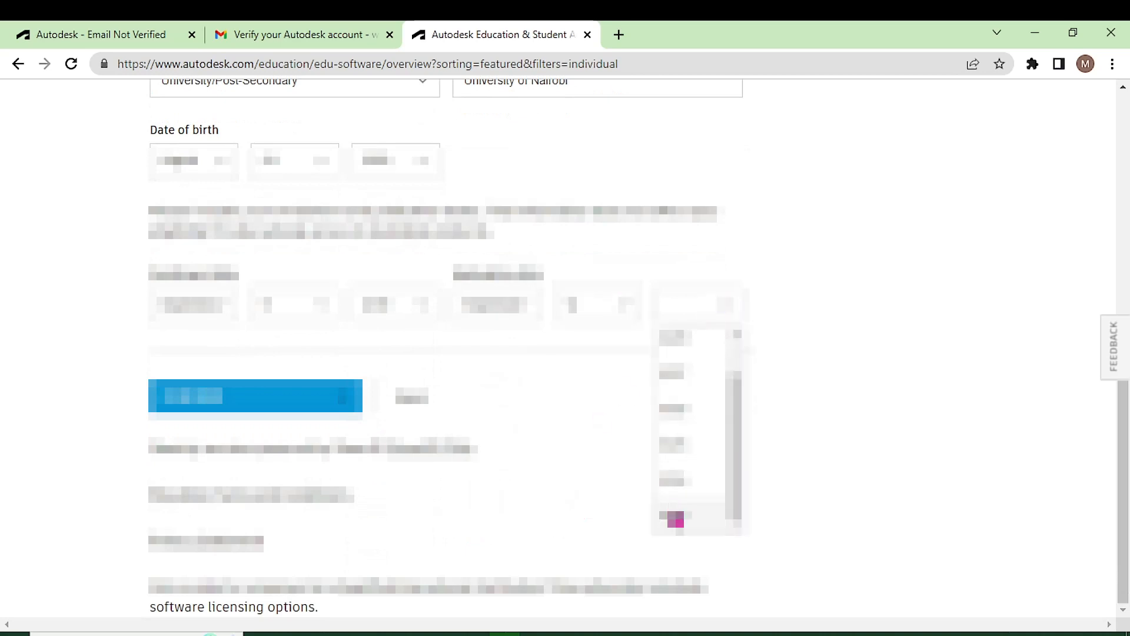
pyautogui.click(672, 517)
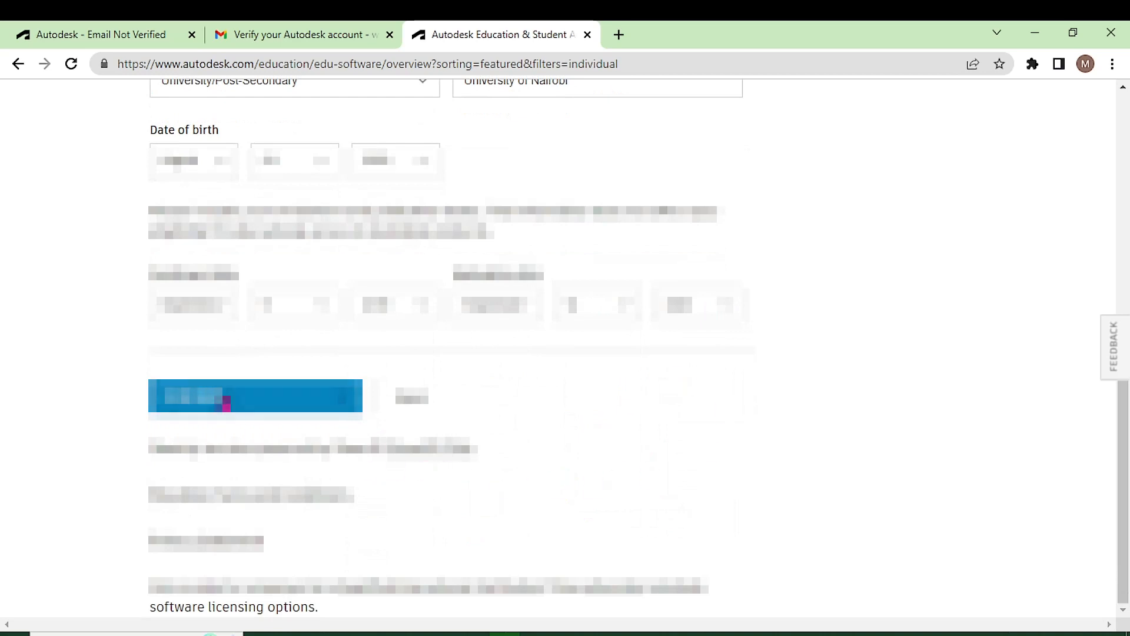
pyautogui.click(231, 400)
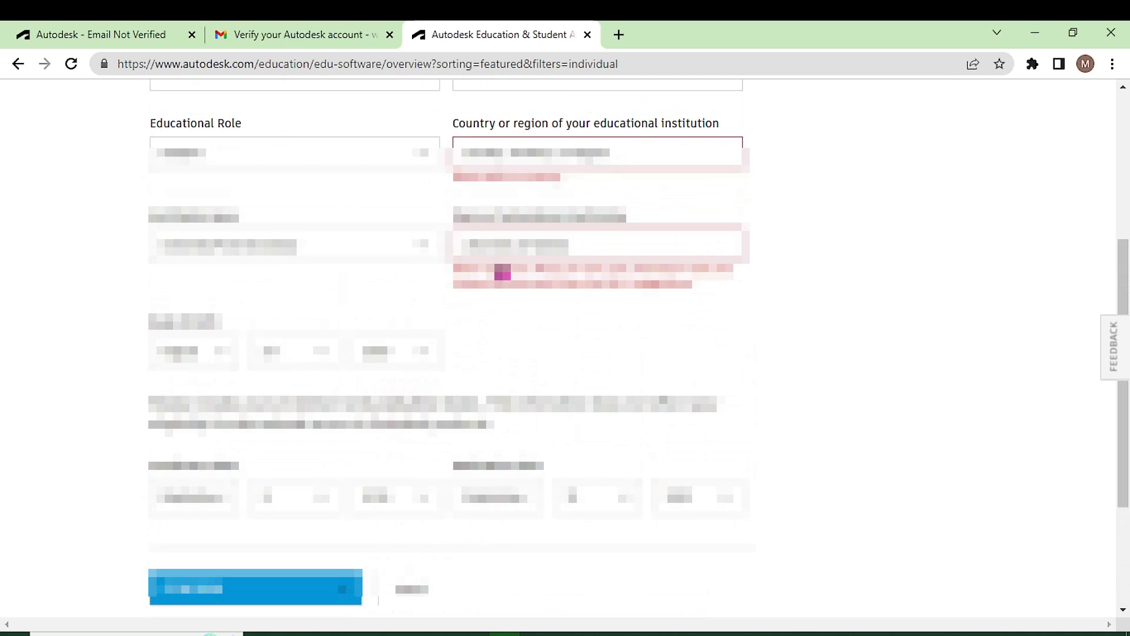
# - Reselect the country via 'nigeria', choose University of Nairobi (Nairobi) from suggestions, and resubmit
pyautogui.click(507, 156)
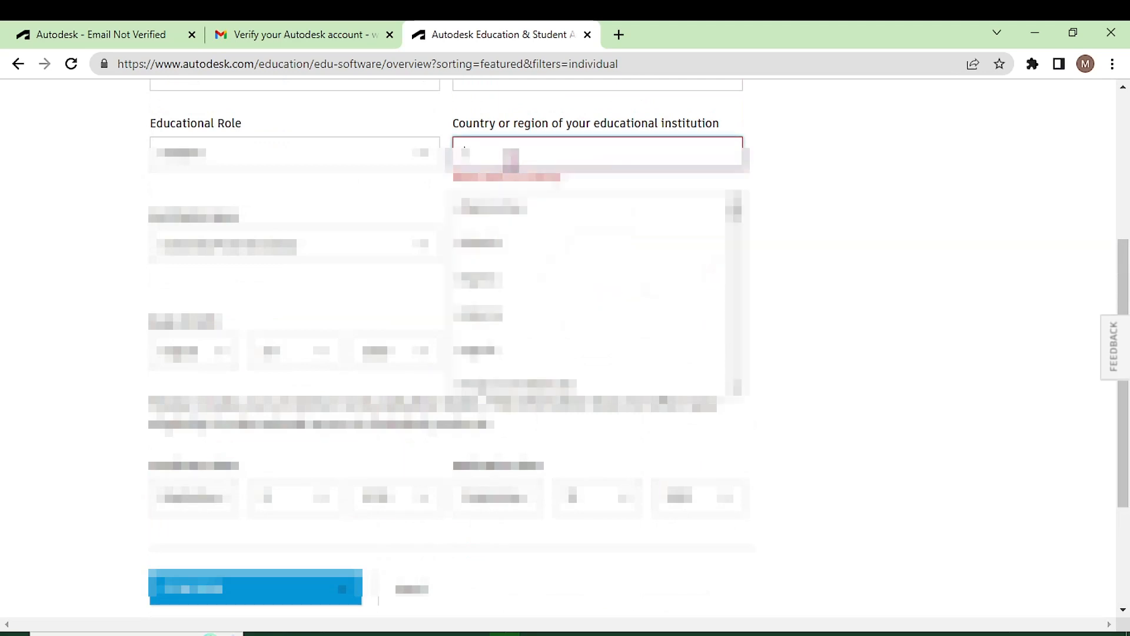
pyautogui.write('nigeria')
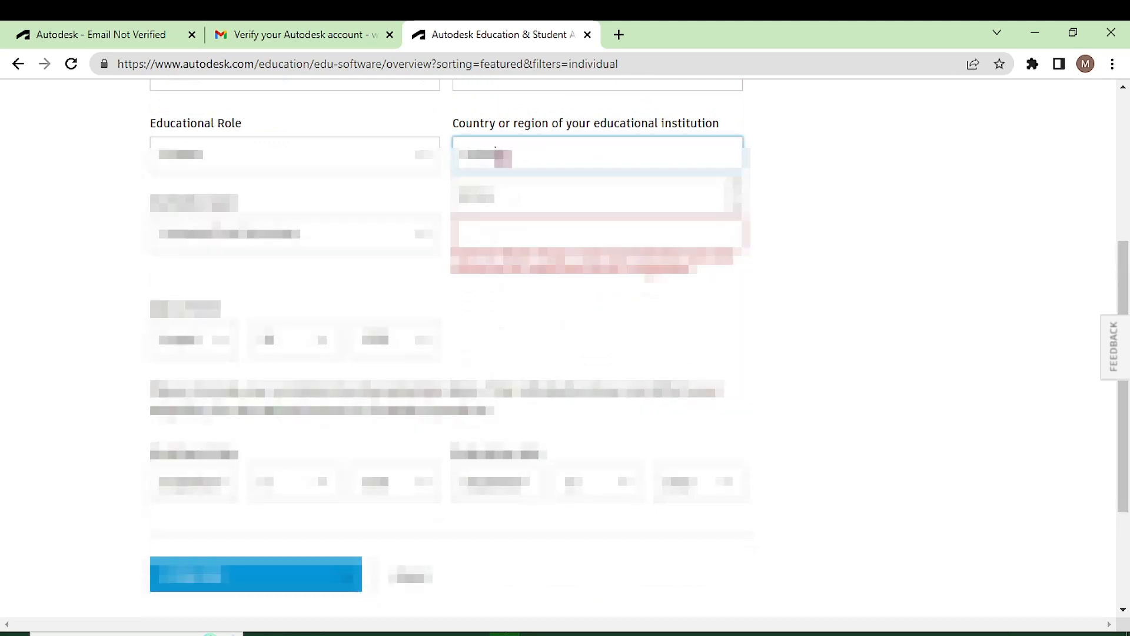
pyautogui.click(492, 198)
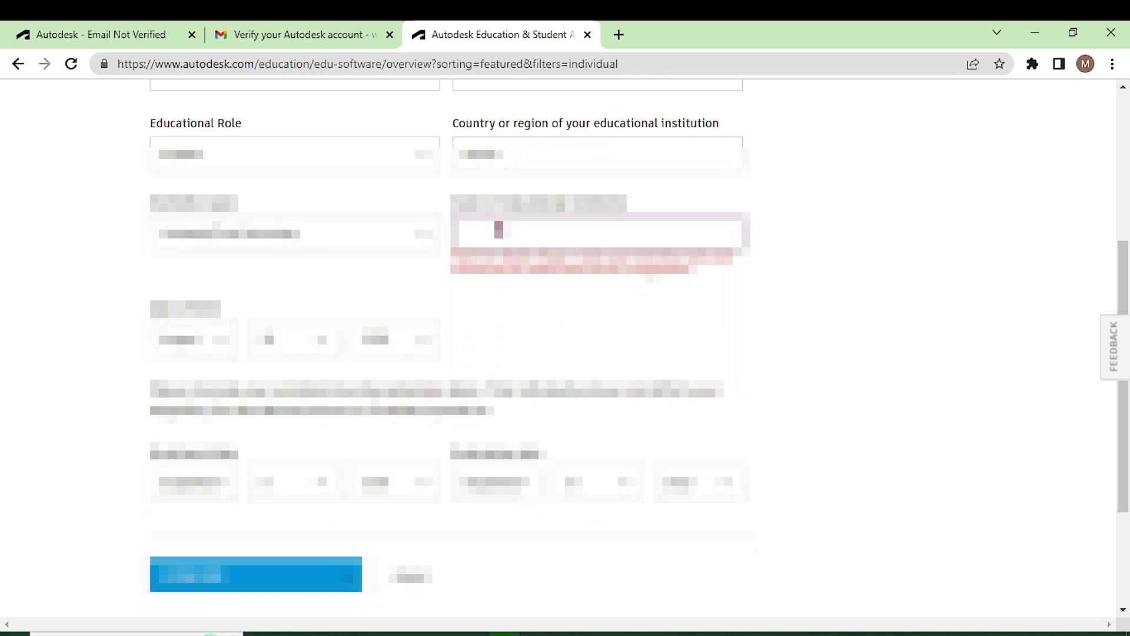
pyautogui.write('uni')
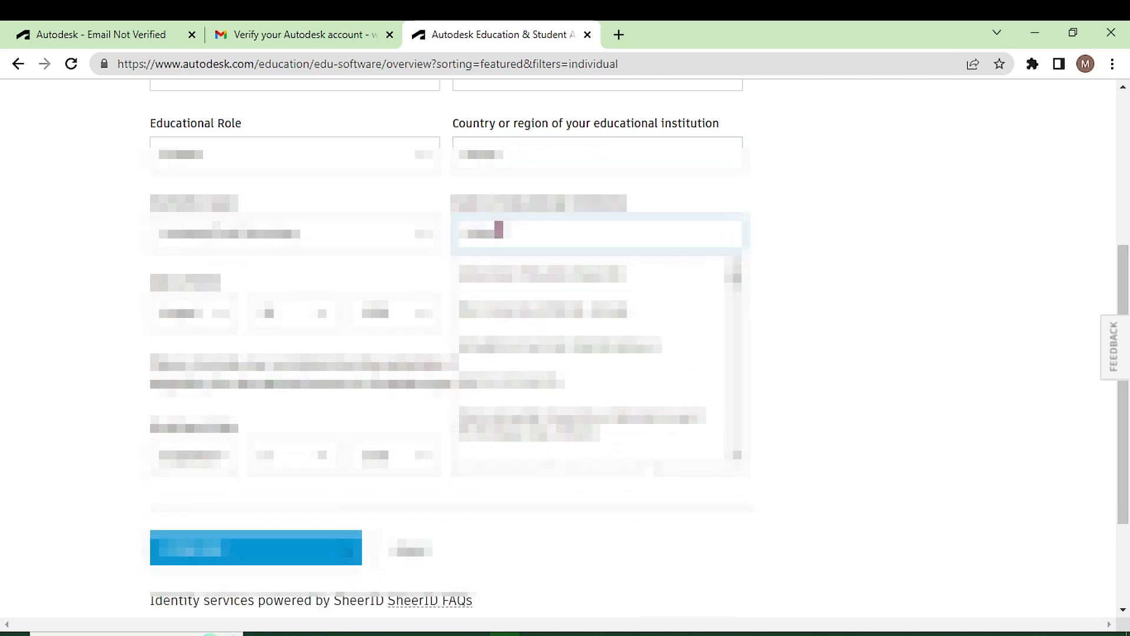
pyautogui.click(512, 282)
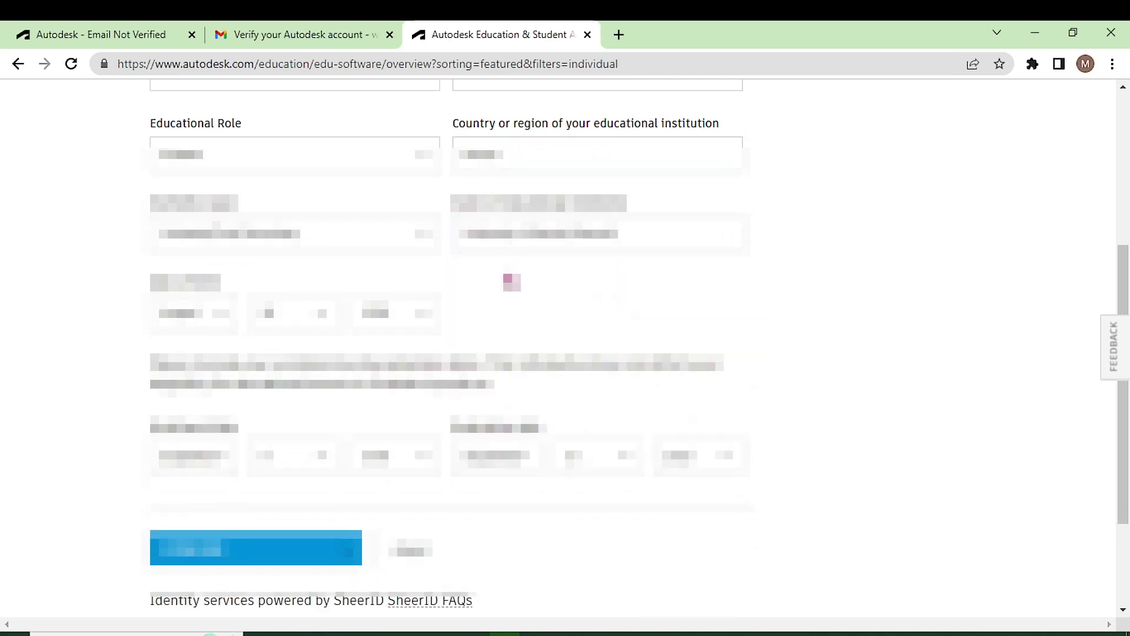
pyautogui.scroll(-3, 507, 281)
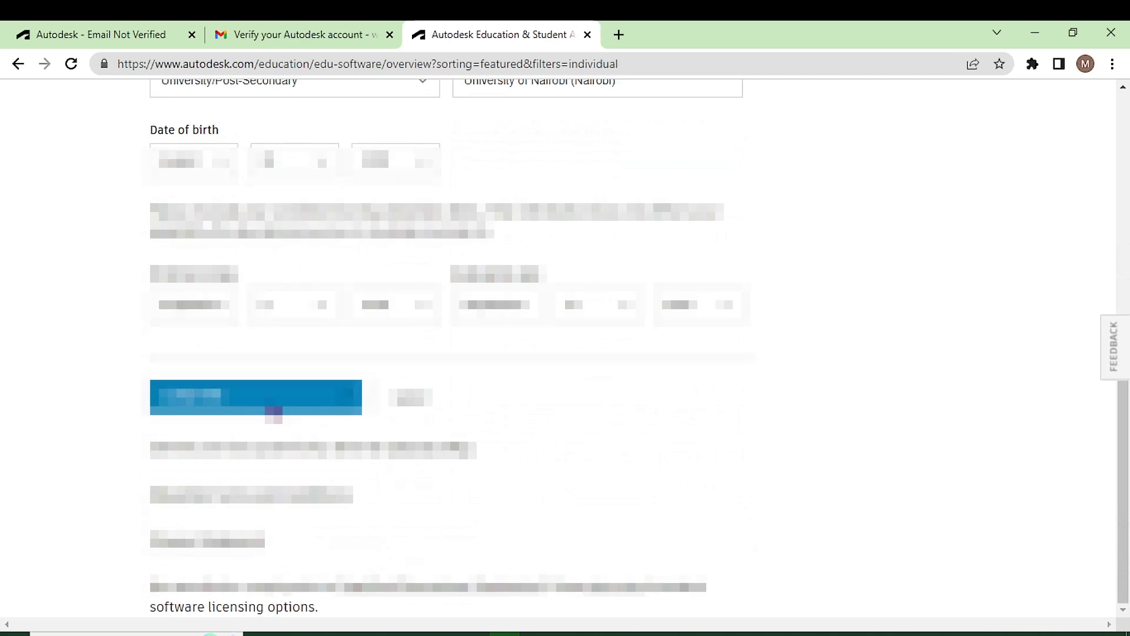
pyautogui.click(272, 409)
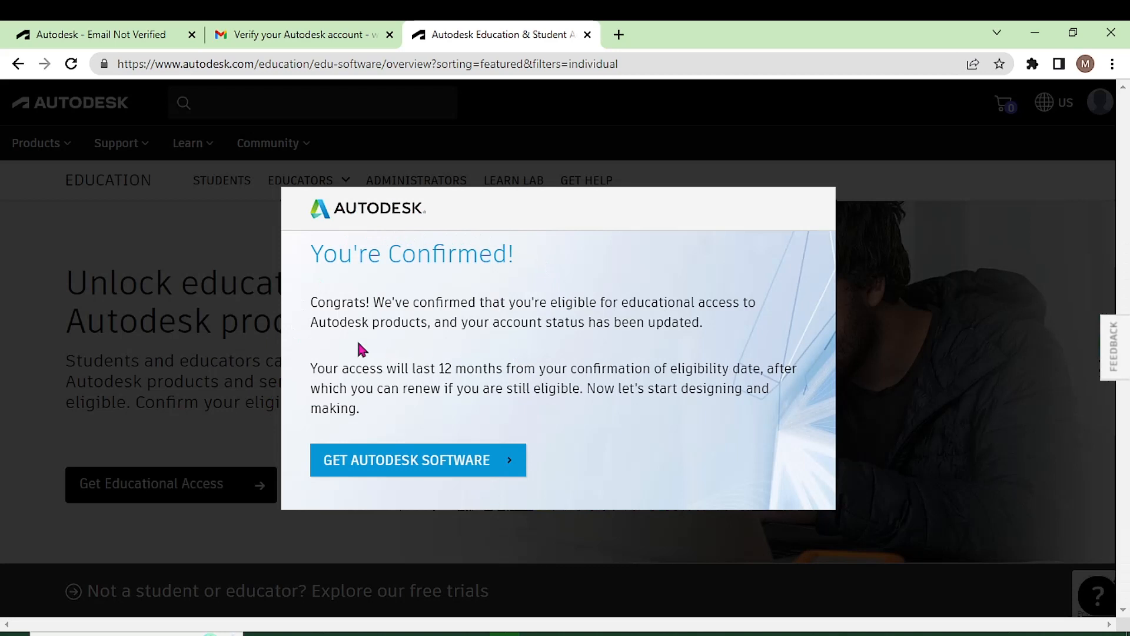
# - Highlight the You're Confirmed! heading and the paragraph granting 12 months of access
pyautogui.moveTo(317, 255); pyautogui.dragTo(538, 257)
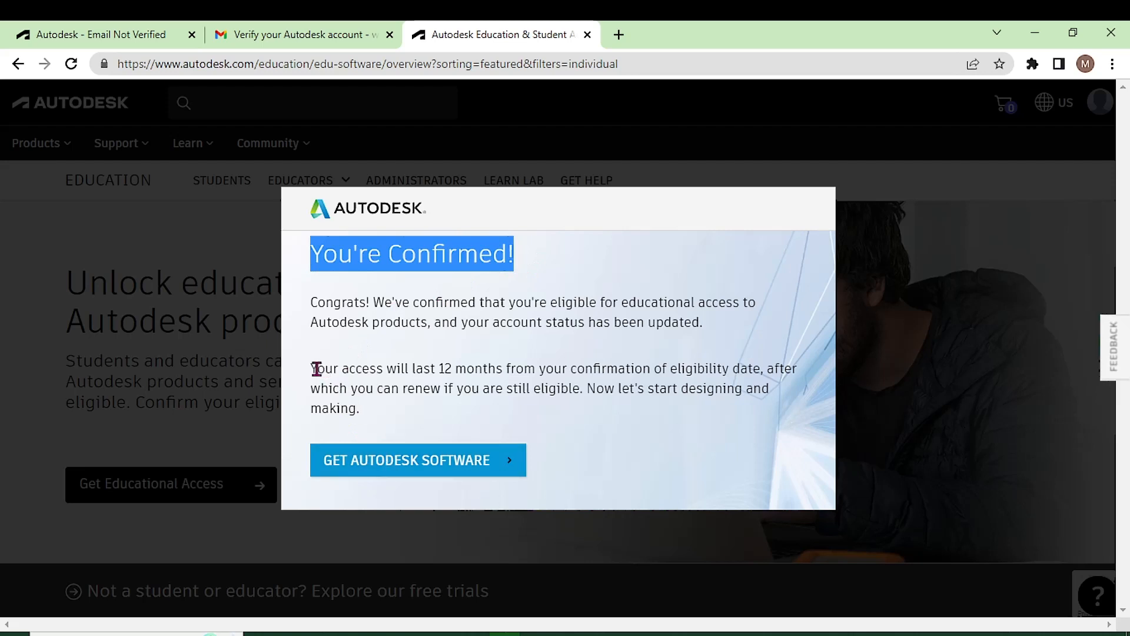
pyautogui.moveTo(313, 369); pyautogui.dragTo(381, 405)
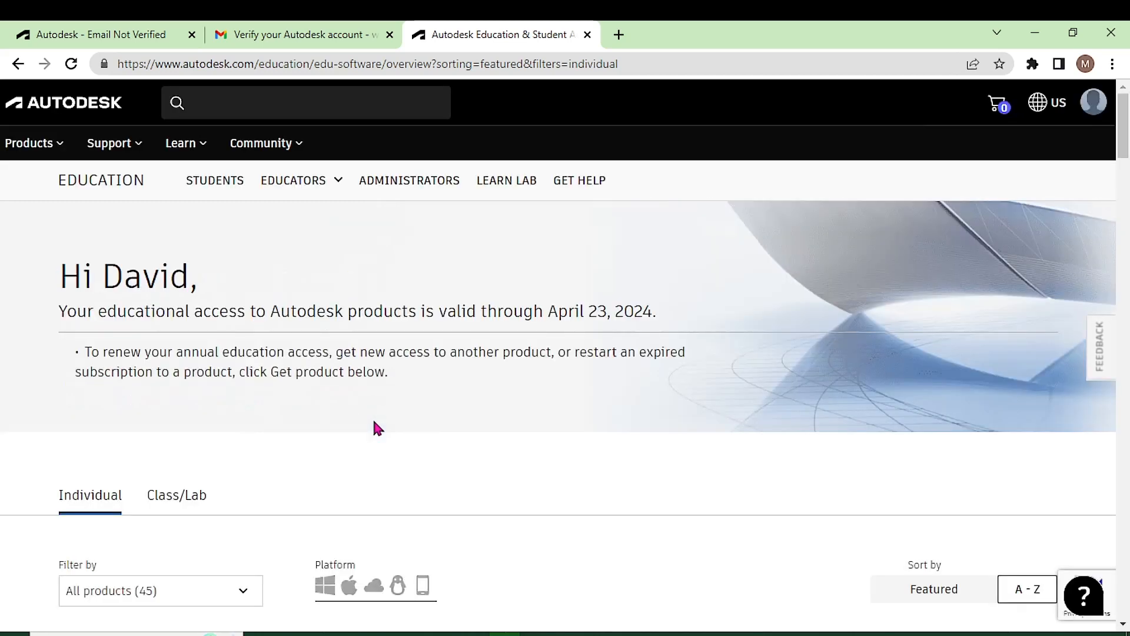
pyautogui.scroll(-4, 374, 421)
pyautogui.scroll(5, 376, 427)
pyautogui.moveTo(59, 311); pyautogui.dragTo(691, 313)
pyautogui.scroll(-1, 379, 408)
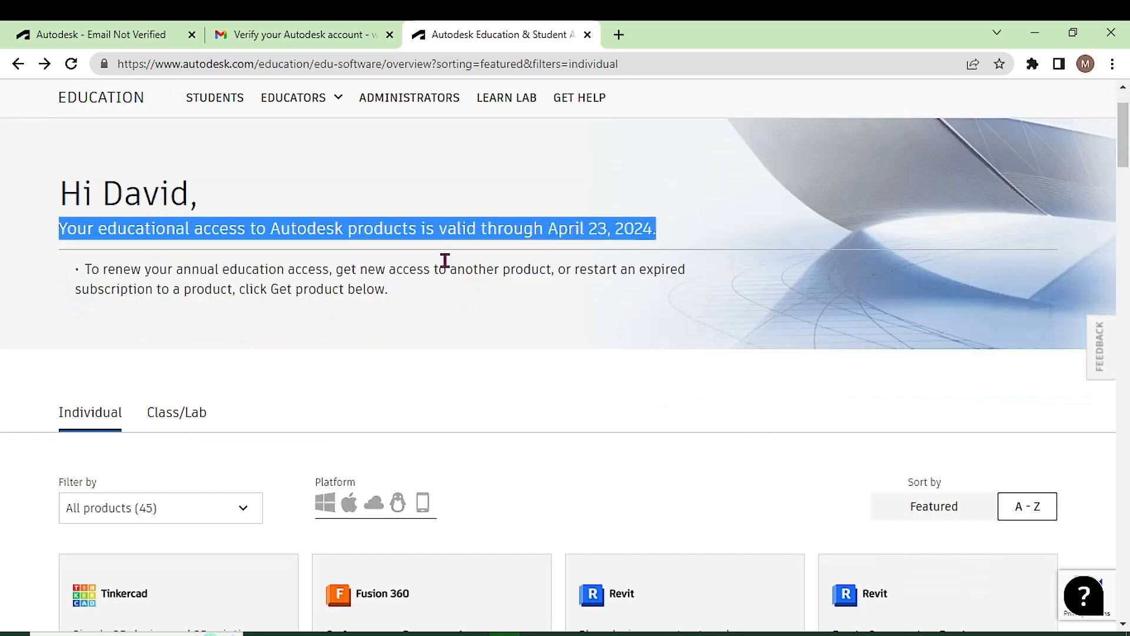
pyautogui.click(200, 234)
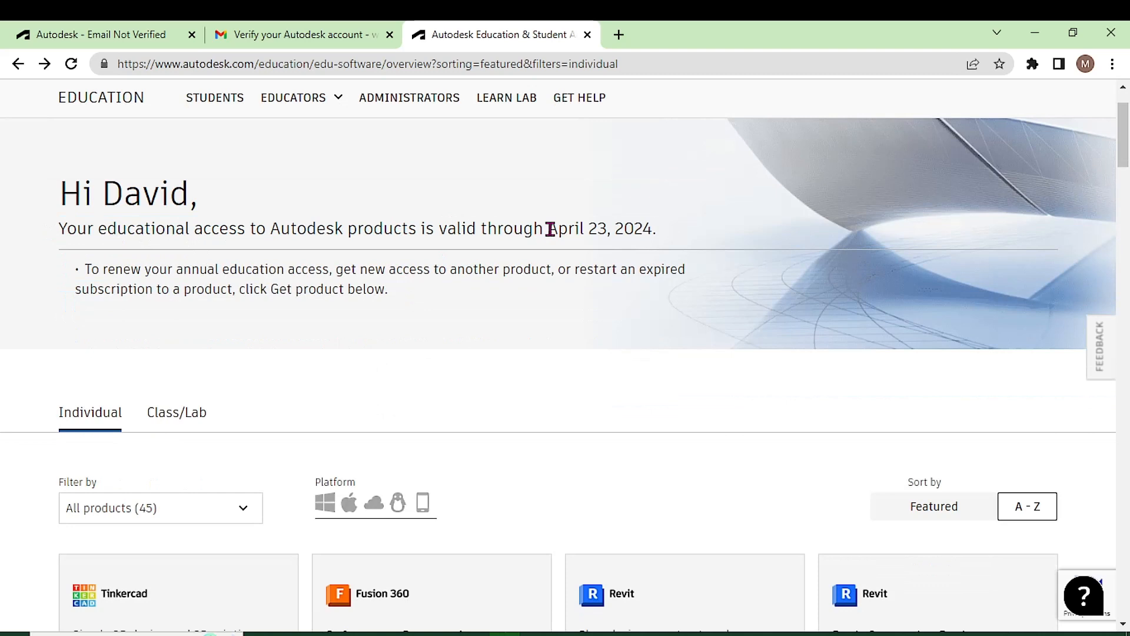
pyautogui.moveTo(550, 230); pyautogui.dragTo(667, 233)
pyautogui.scroll(-8, 520, 291)
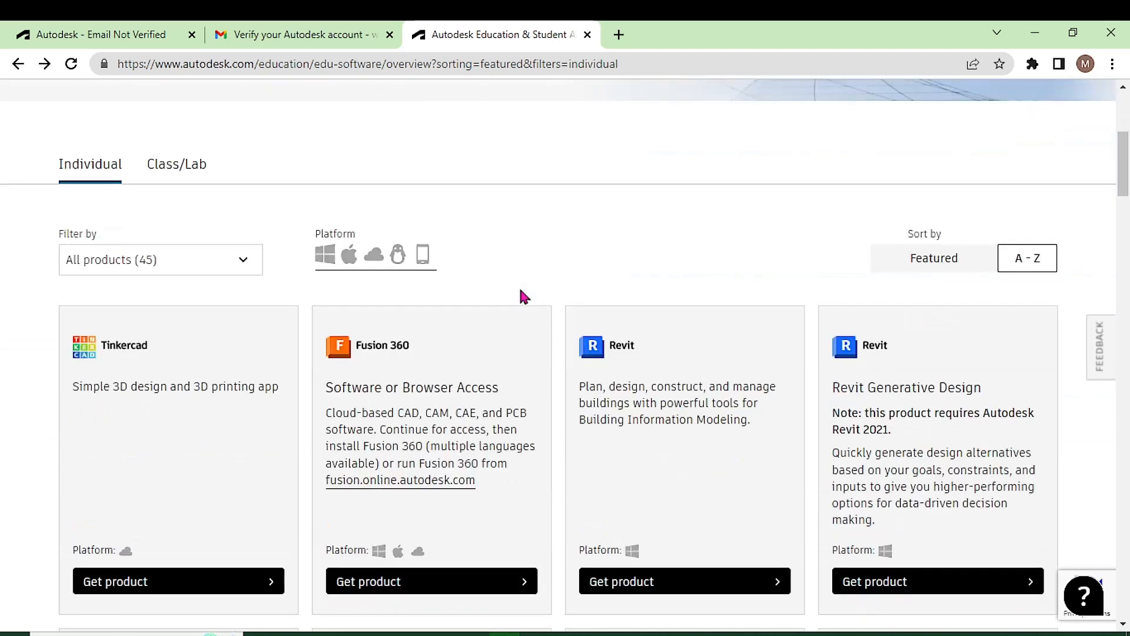
pyautogui.scroll(10, 415, 356)
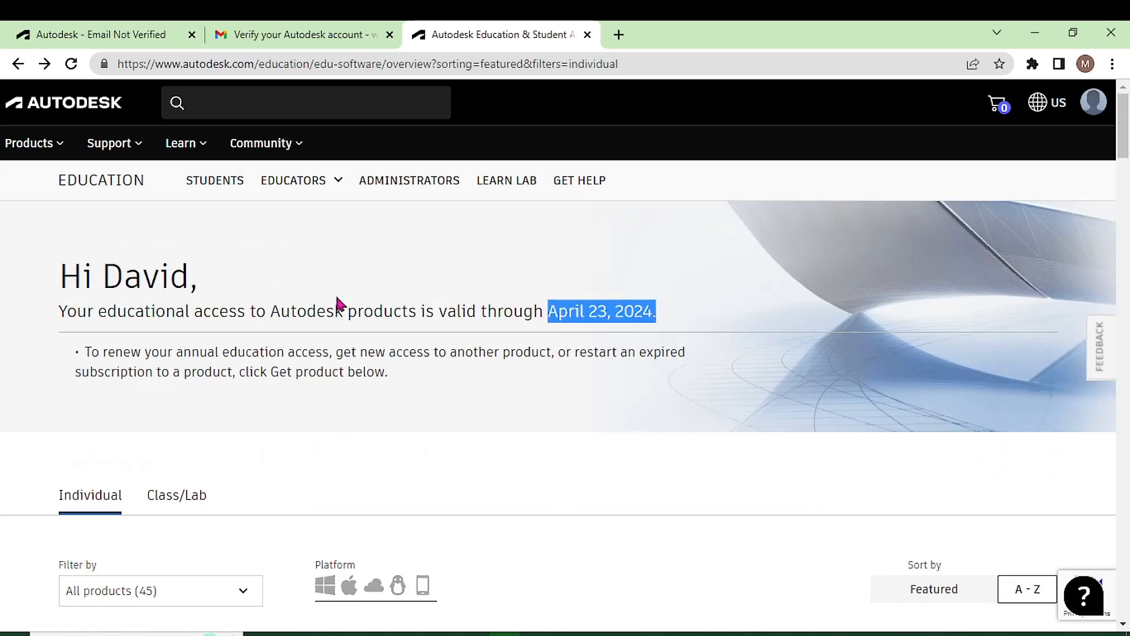
pyautogui.scroll(-8, 386, 306)
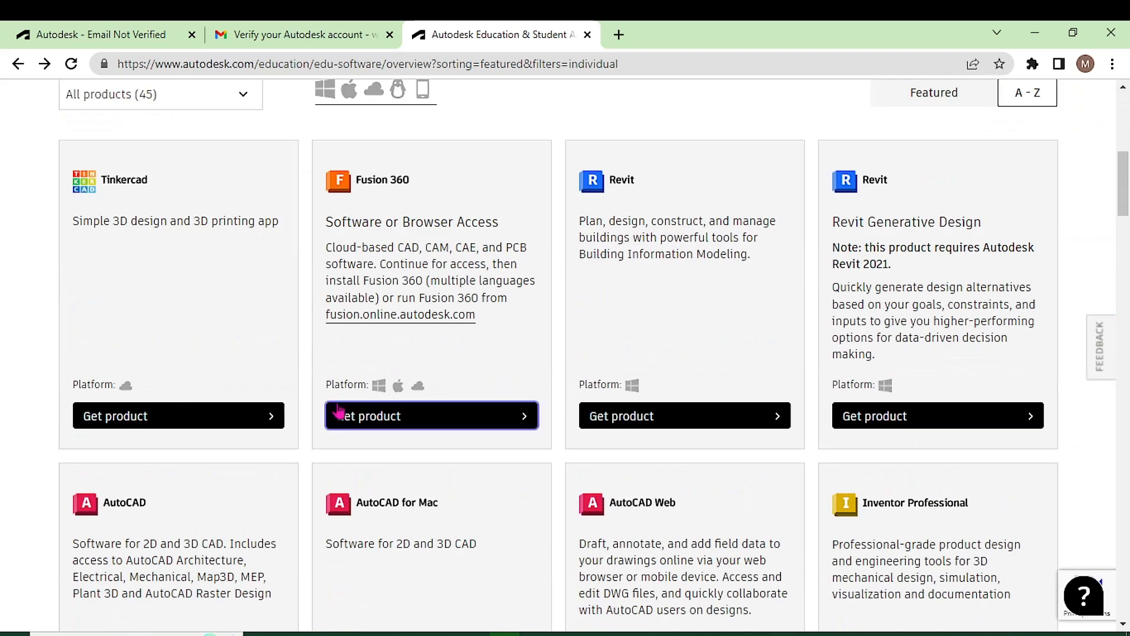
pyautogui.scroll(-18, 462, 402)
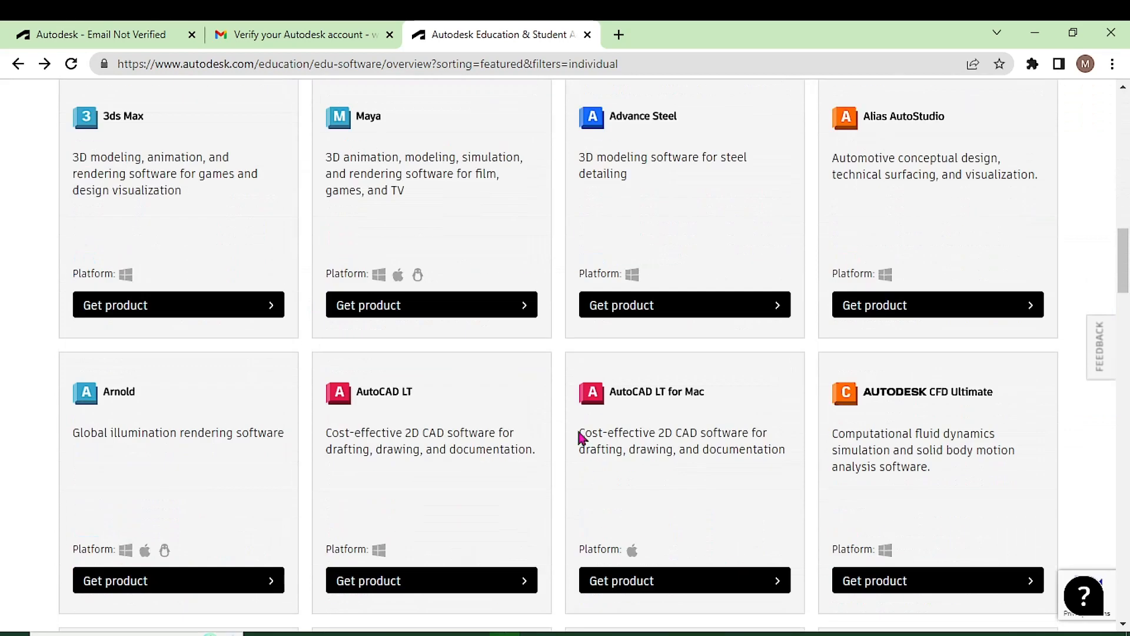
pyautogui.scroll(-14, 605, 363)
pyautogui.scroll(20, 631, 415)
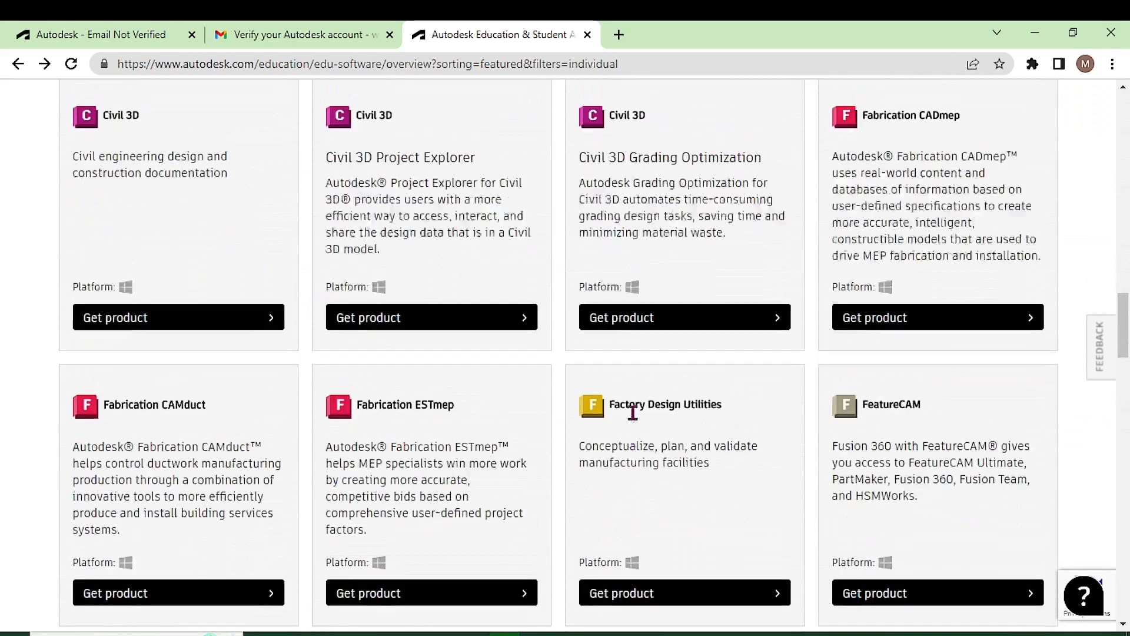
pyautogui.scroll(18, 633, 413)
pyautogui.scroll(-16, 633, 412)
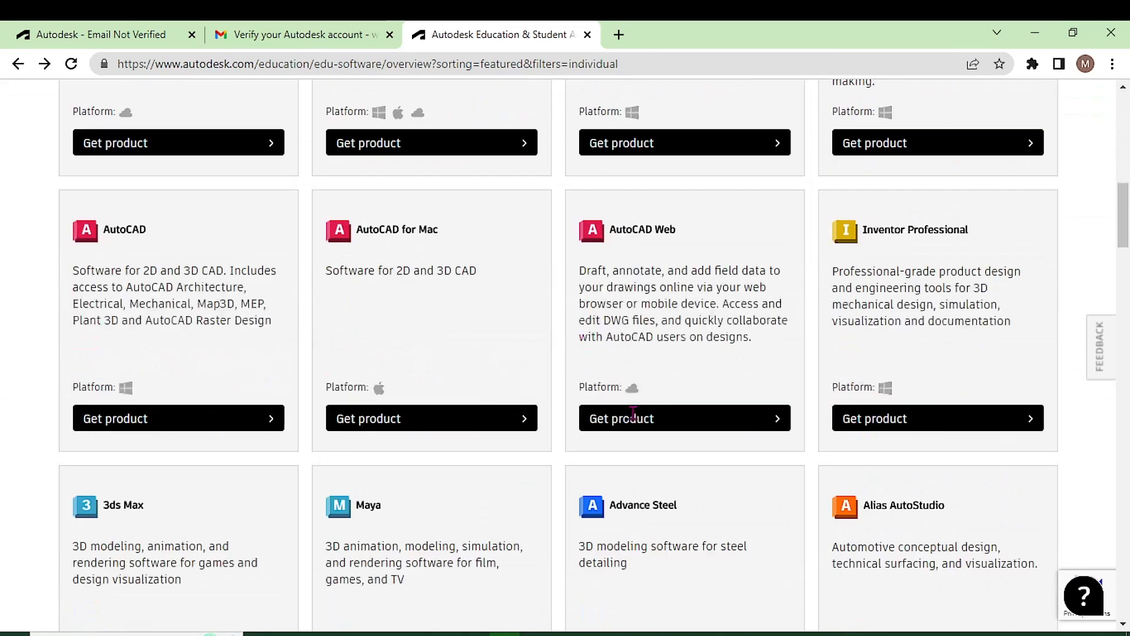
pyautogui.scroll(-5, 633, 412)
pyautogui.scroll(20, 631, 412)
pyautogui.scroll(-10, 633, 412)
pyautogui.scroll(-20, 634, 418)
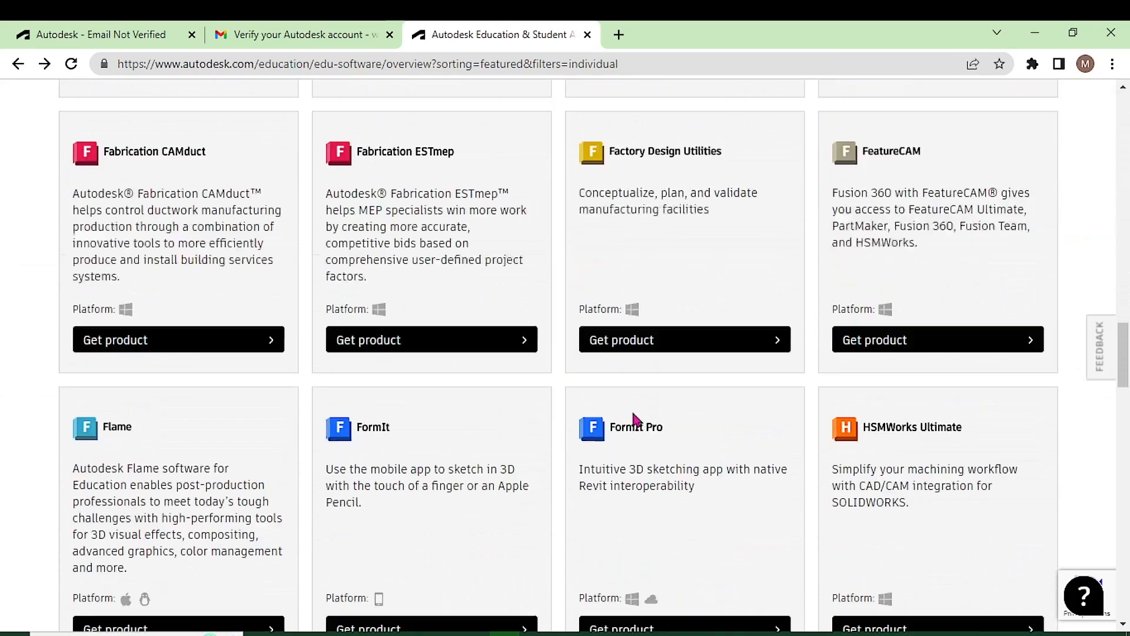
pyautogui.scroll(-20, 636, 420)
pyautogui.scroll(19, 636, 419)
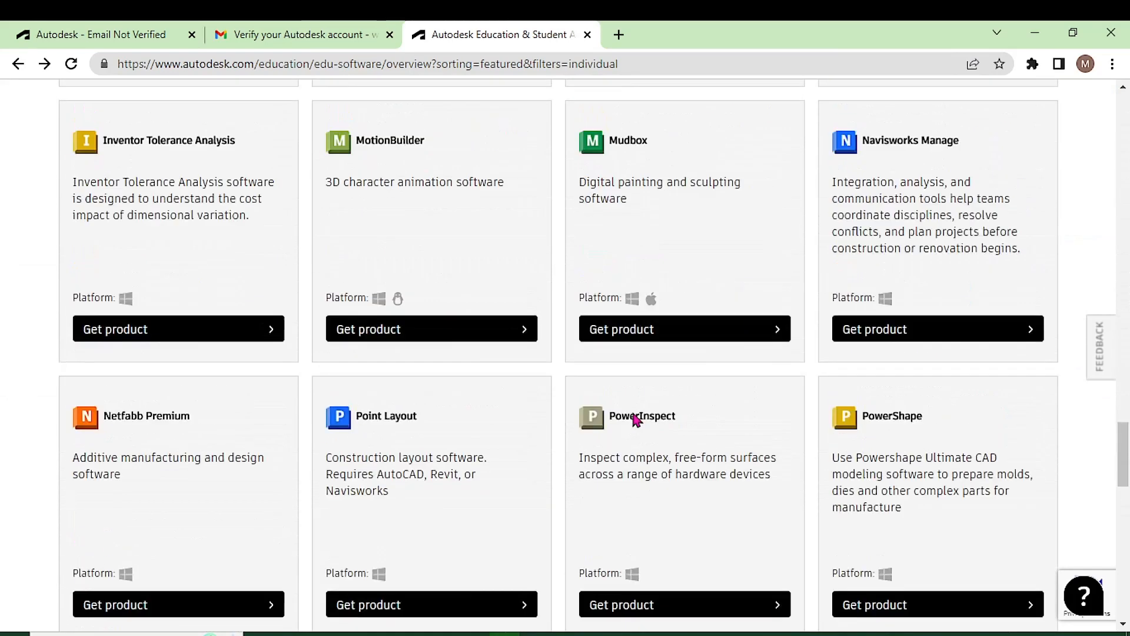
pyautogui.scroll(7, 636, 420)
pyautogui.scroll(20, 283, 336)
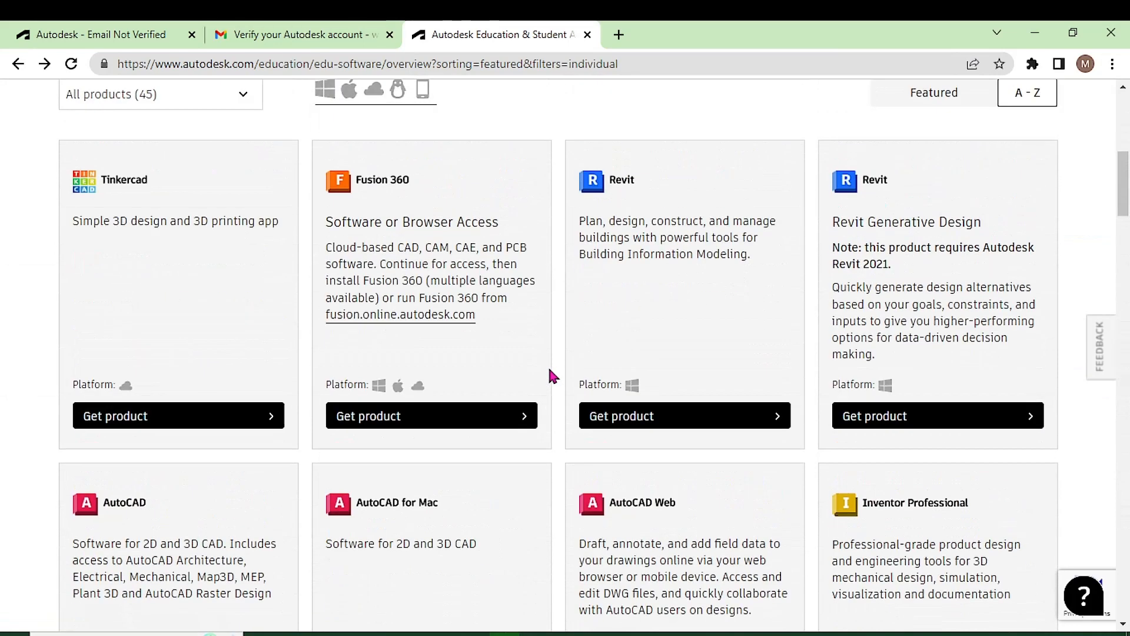
pyautogui.moveTo(581, 220); pyautogui.dragTo(750, 255)
# - Start getting the Revit education product from its card on the Autodesk Education page
pyautogui.click(661, 252)
pyautogui.scroll(3, 636, 298)
pyautogui.scroll(4, 635, 298)
pyautogui.scroll(-8, 635, 298)
pyautogui.click(640, 336)
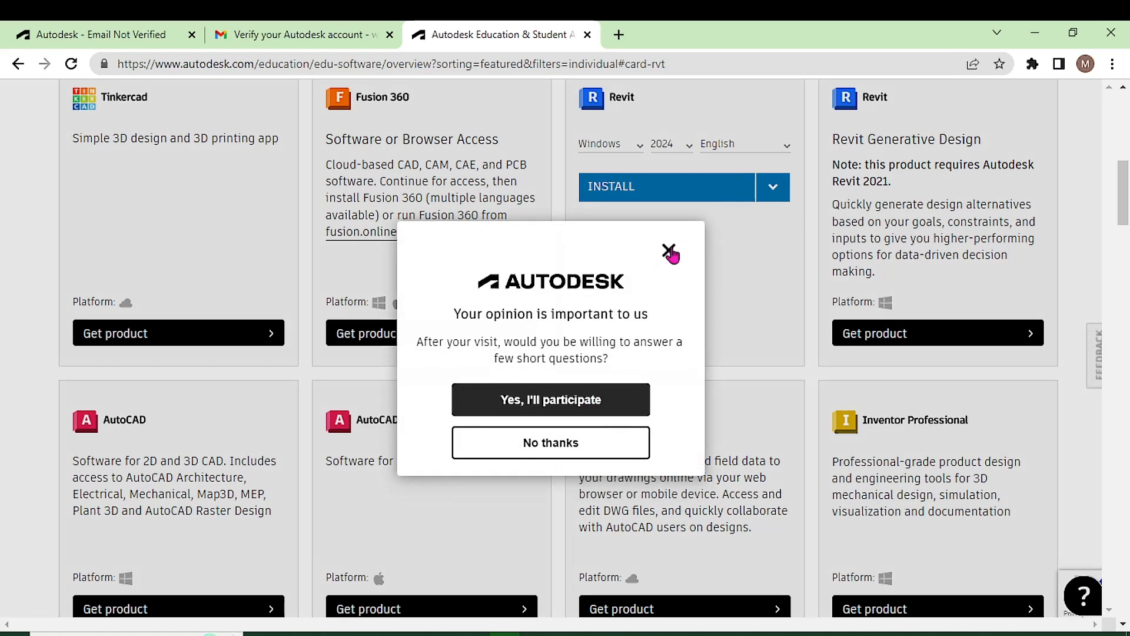
# - Dismiss the survey and choose to download the Revit 2024 installer instead of installing
pyautogui.click(668, 250)
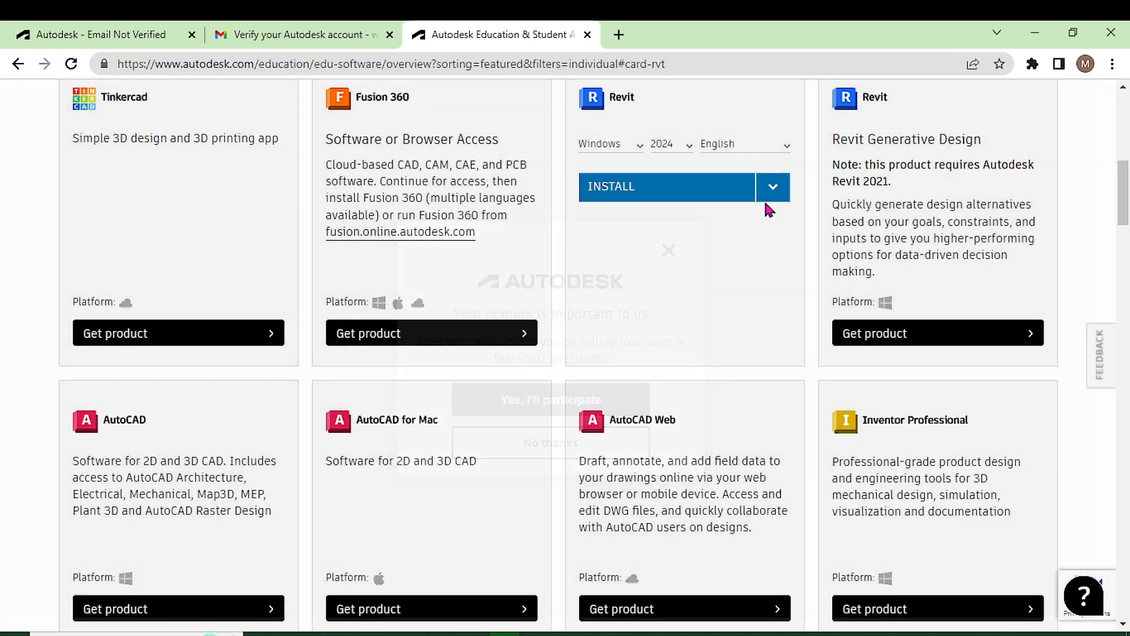
pyautogui.click(773, 189)
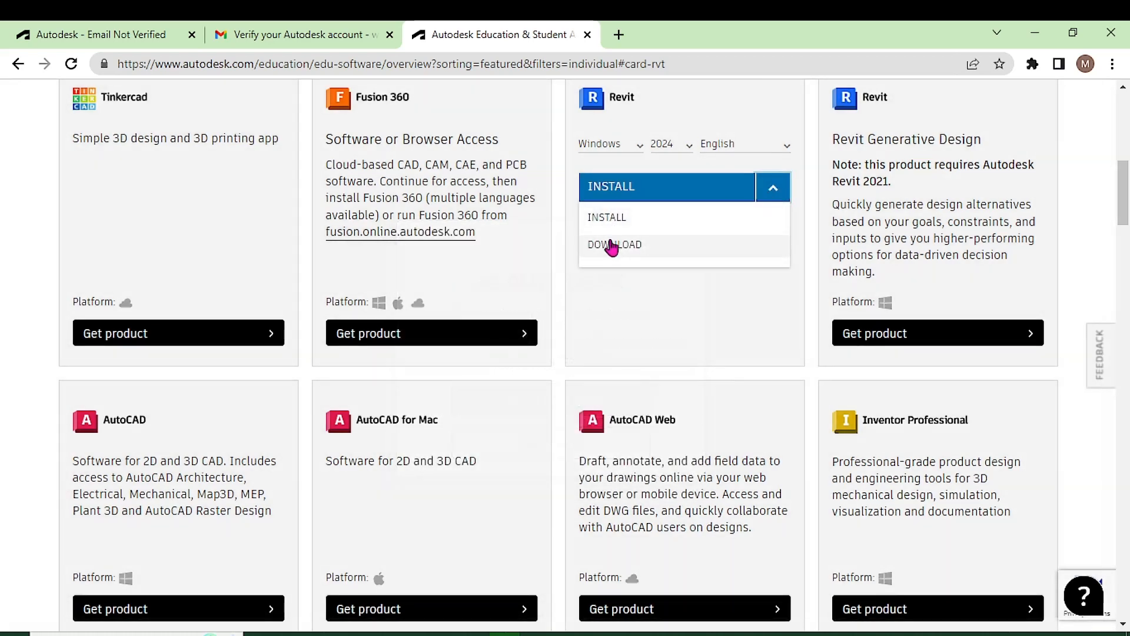
pyautogui.click(613, 246)
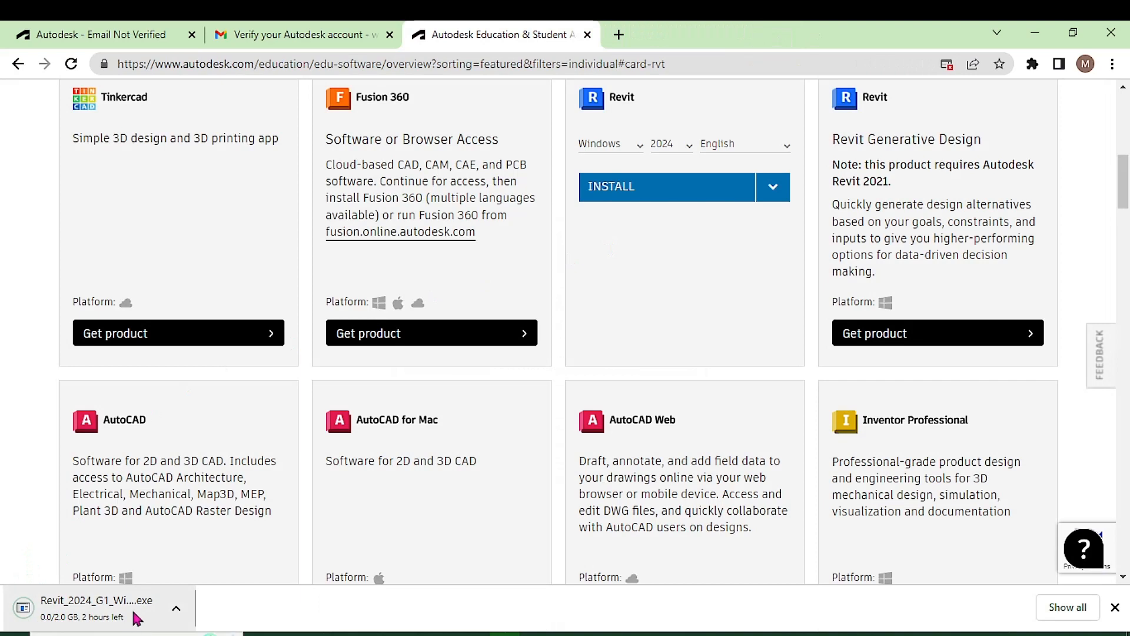
# - Cancel the Revit 2024 Windows installer download from Chrome's downloads bar
pyautogui.click(176, 608)
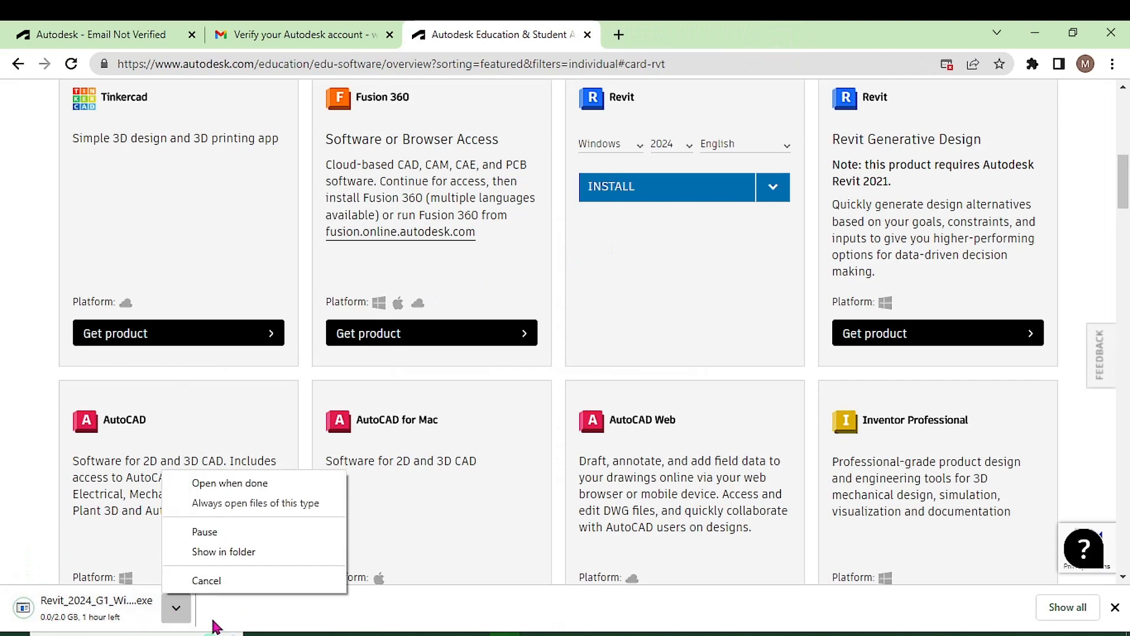
pyautogui.click(203, 580)
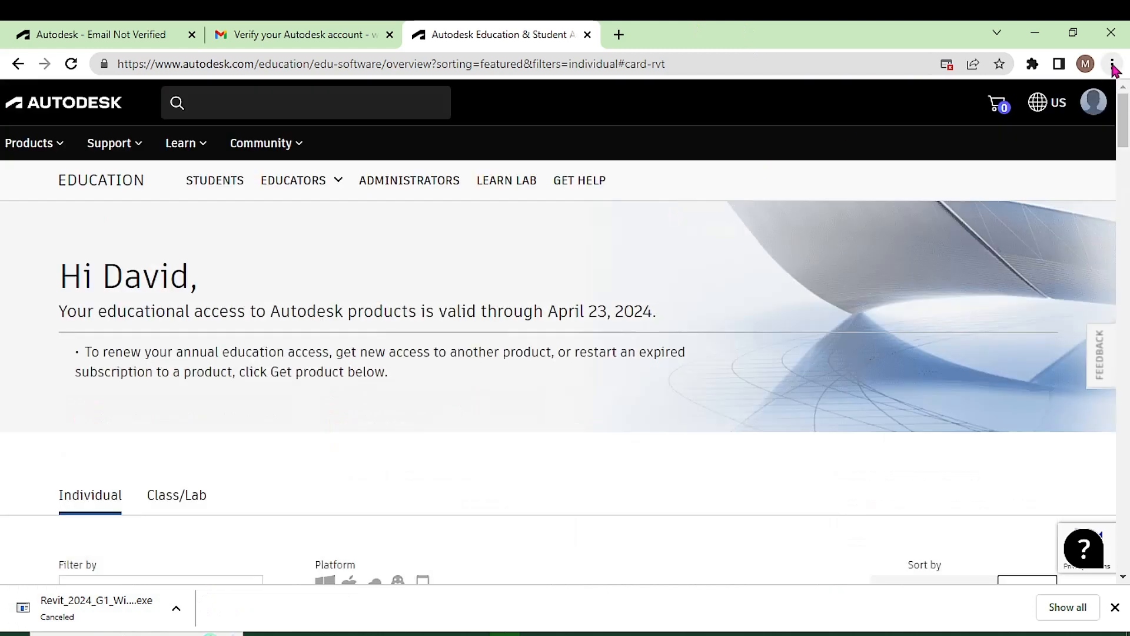
pyautogui.click(1112, 65)
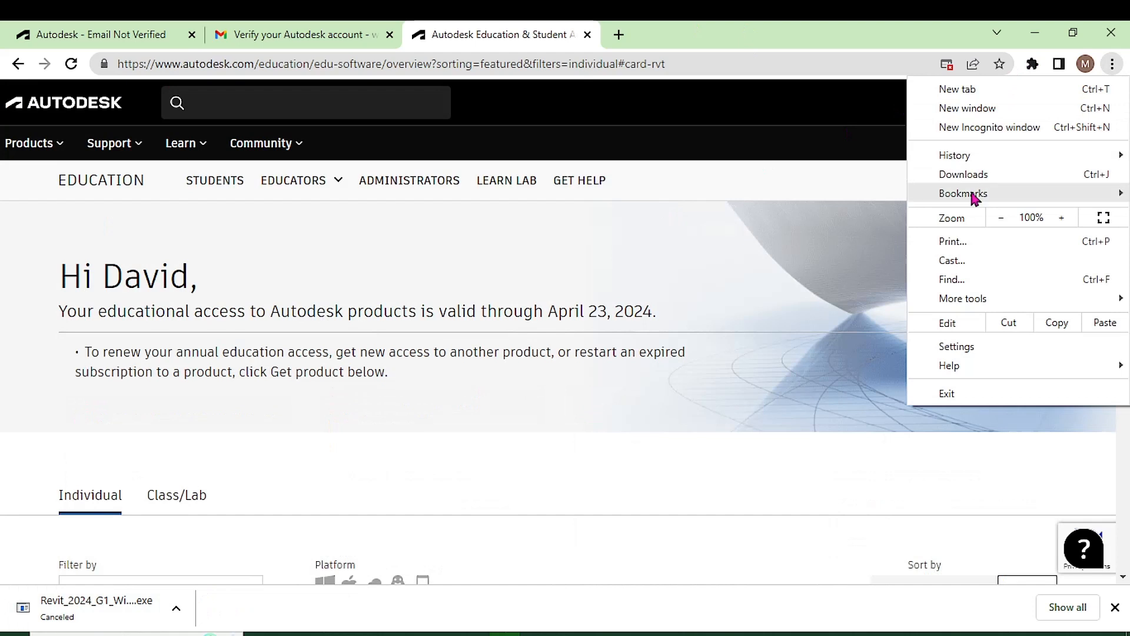
# - Set Chrome's Pop-ups and redirects site setting to 'Sites can send pop-ups', then return to Autodesk
pyautogui.click(969, 349)
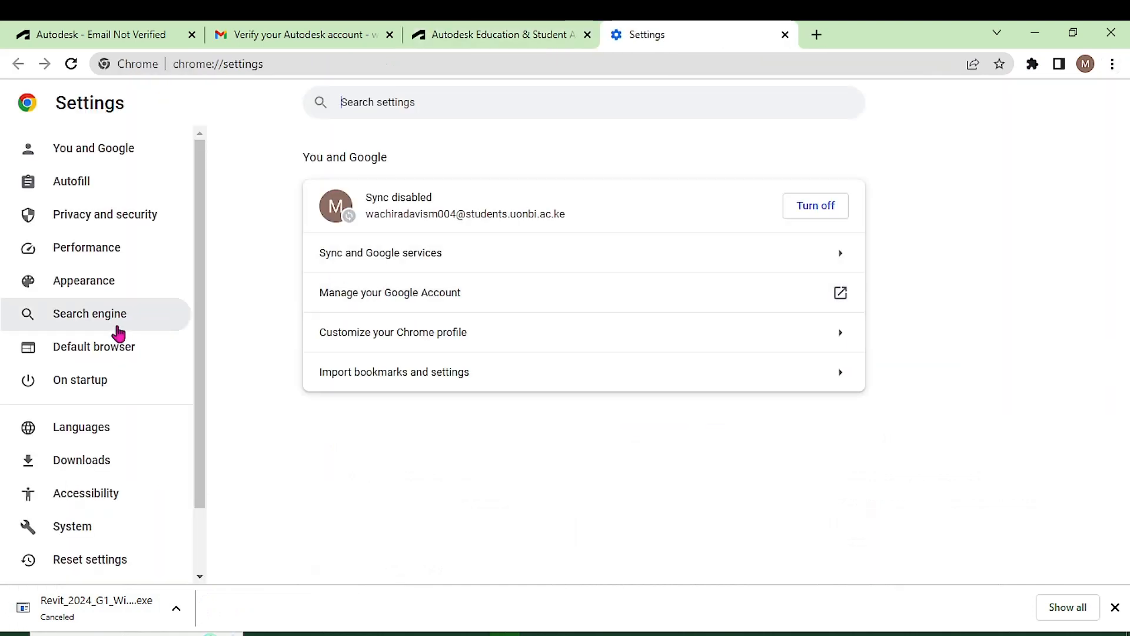
pyautogui.click(94, 226)
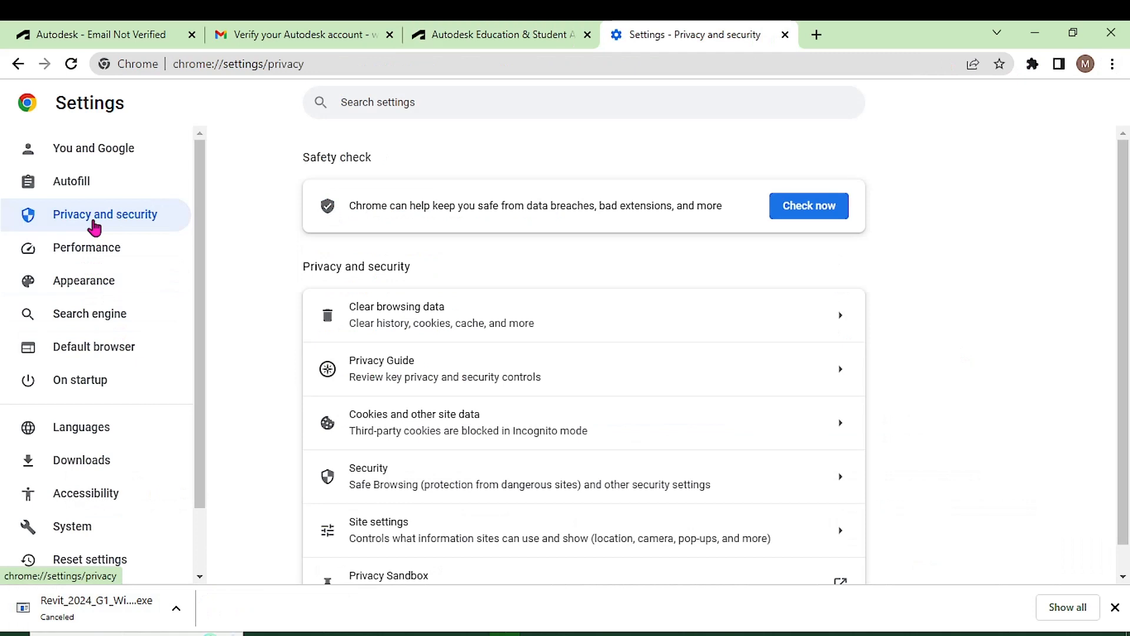
pyautogui.scroll(-1, 358, 374)
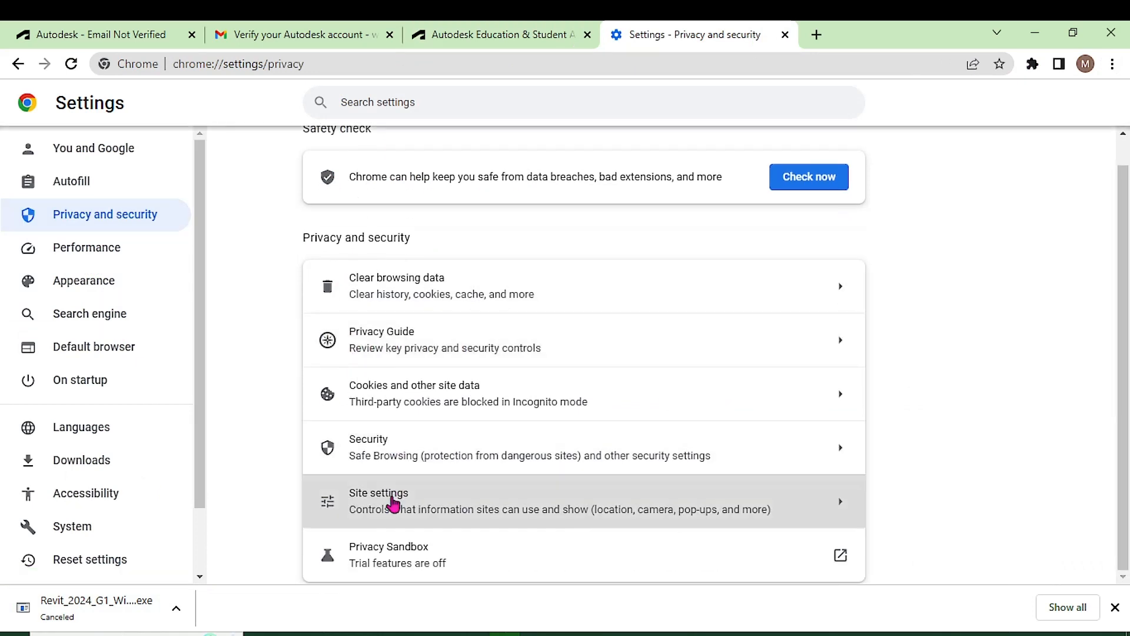
pyautogui.click(393, 505)
pyautogui.scroll(-7, 417, 434)
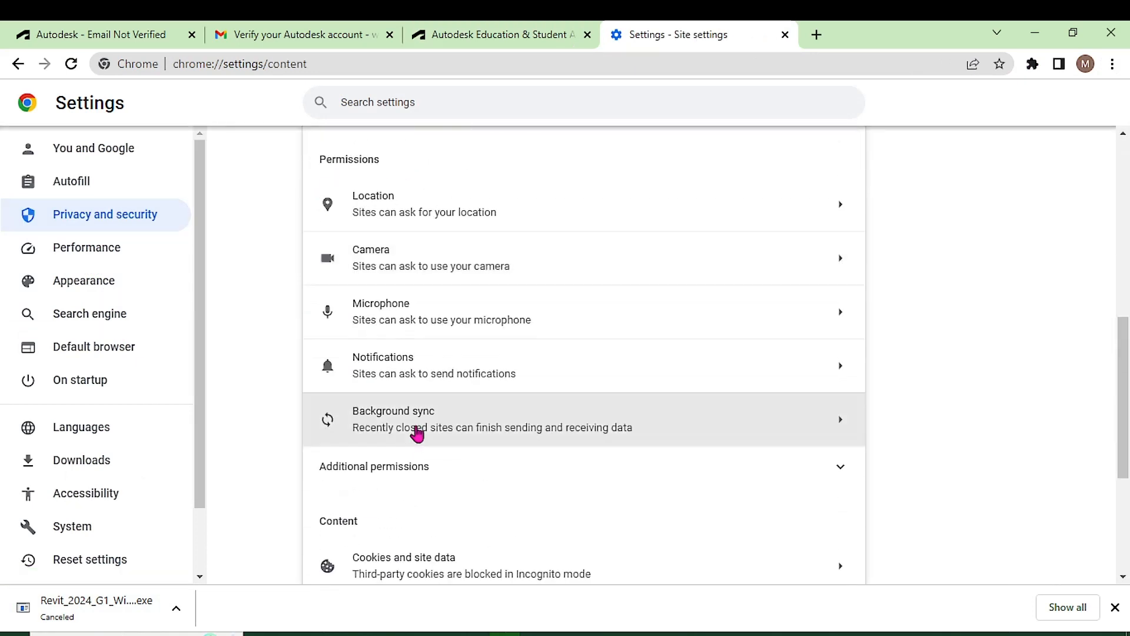
pyautogui.scroll(-4, 417, 433)
pyautogui.click(397, 483)
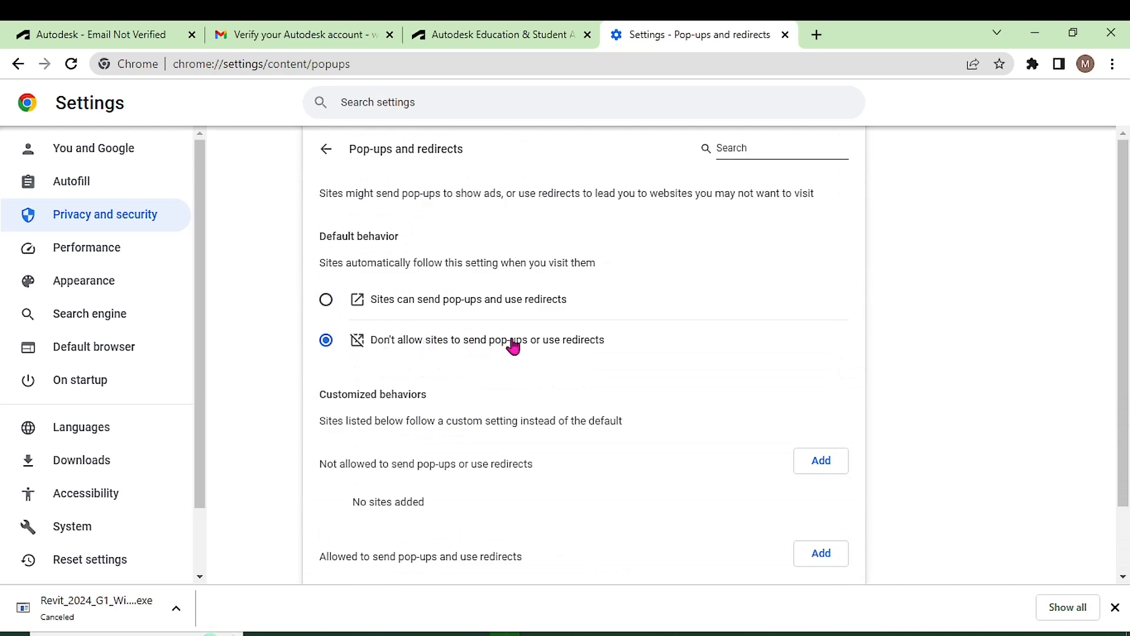
pyautogui.click(326, 300)
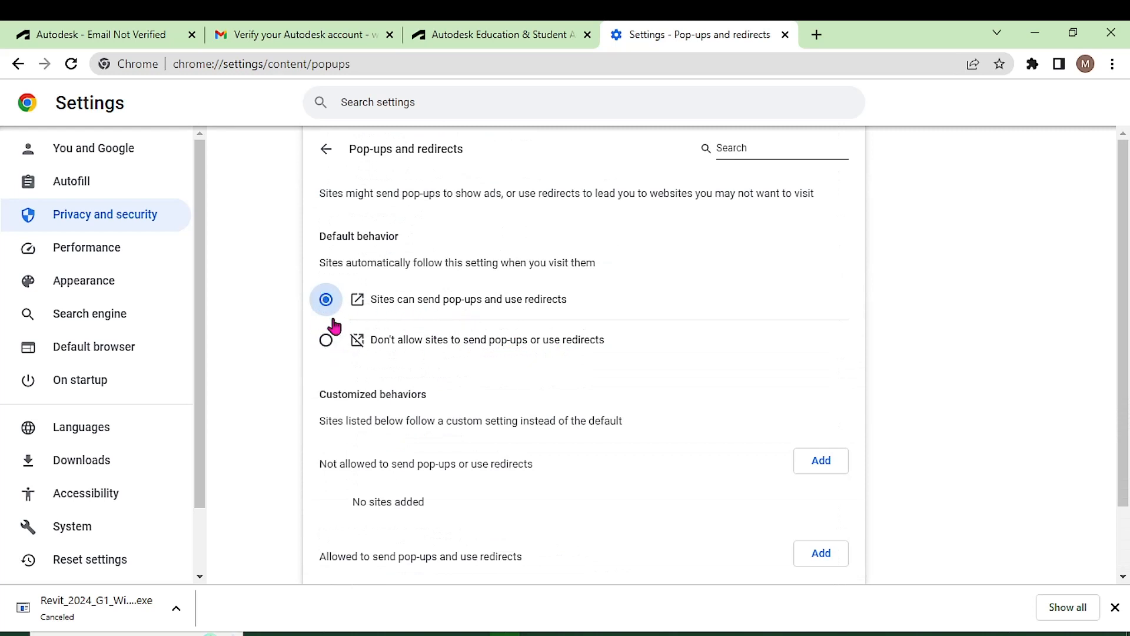
pyautogui.click(475, 37)
pyautogui.scroll(-6, 583, 308)
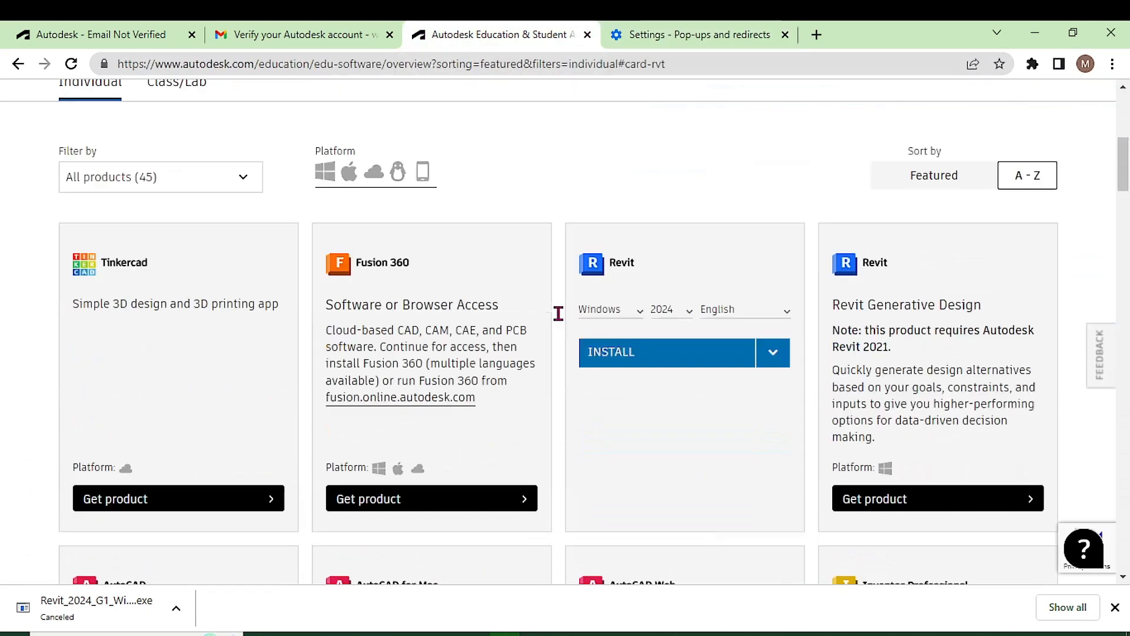
# - Review Revit's version, platform and language options, keeping Windows and English
pyautogui.click(767, 351)
pyautogui.click(685, 312)
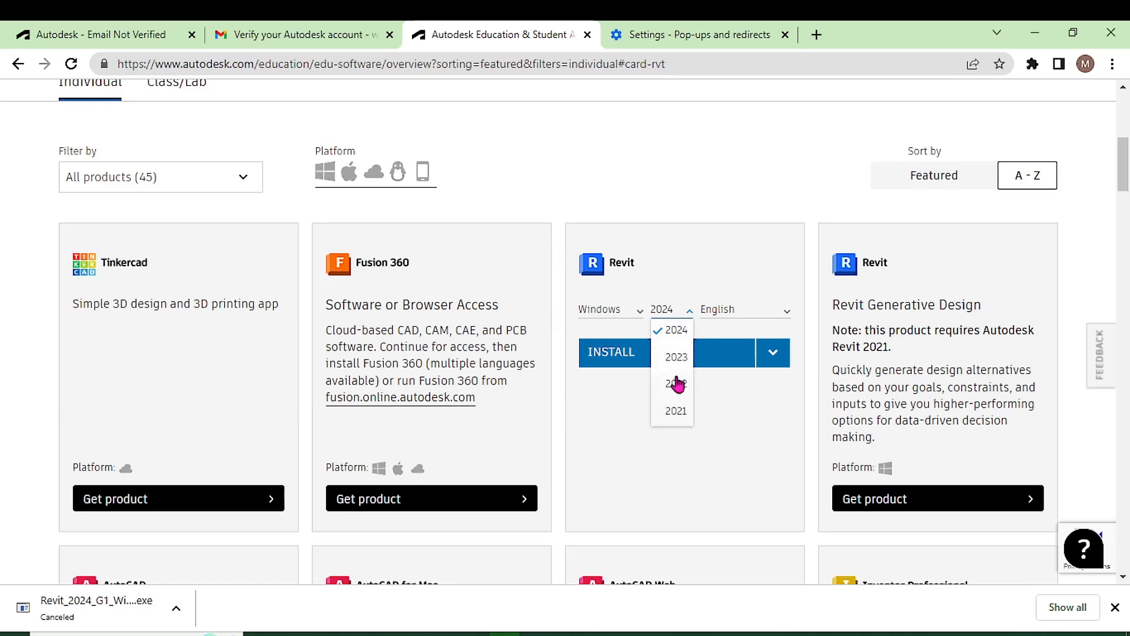
pyautogui.click(674, 332)
pyautogui.click(636, 311)
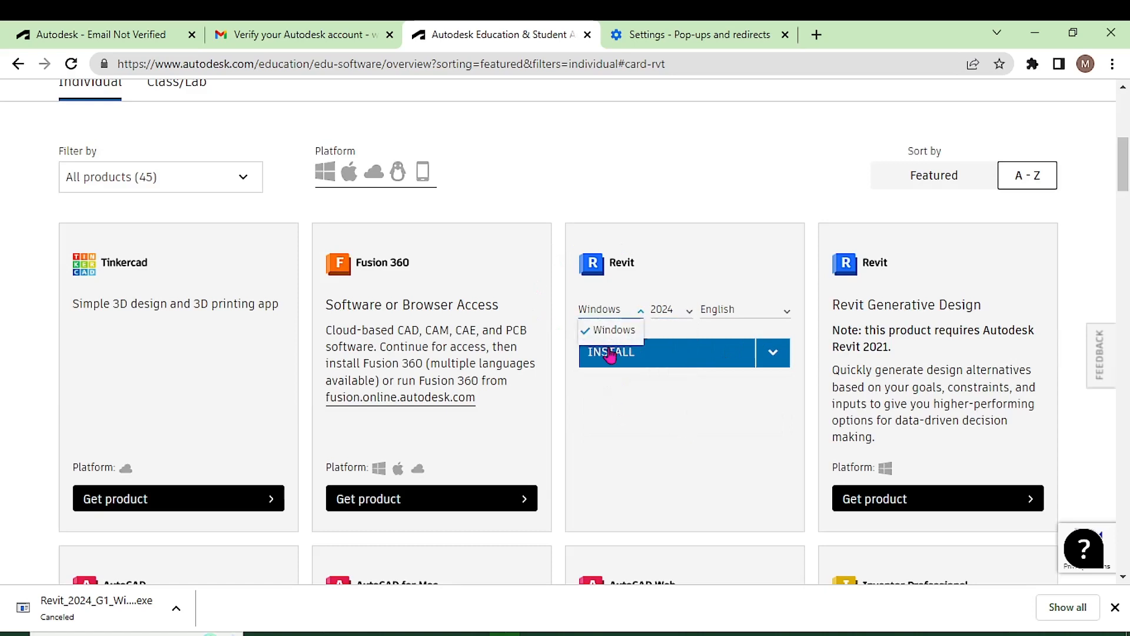
pyautogui.click(635, 332)
pyautogui.click(640, 312)
pyautogui.click(759, 312)
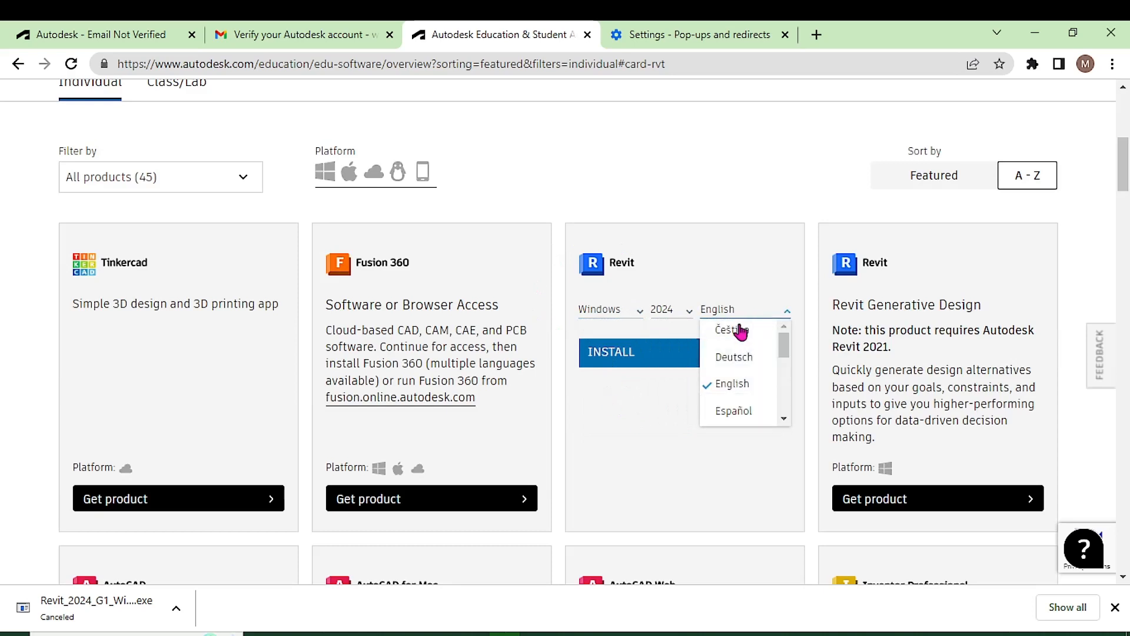
pyautogui.click(733, 385)
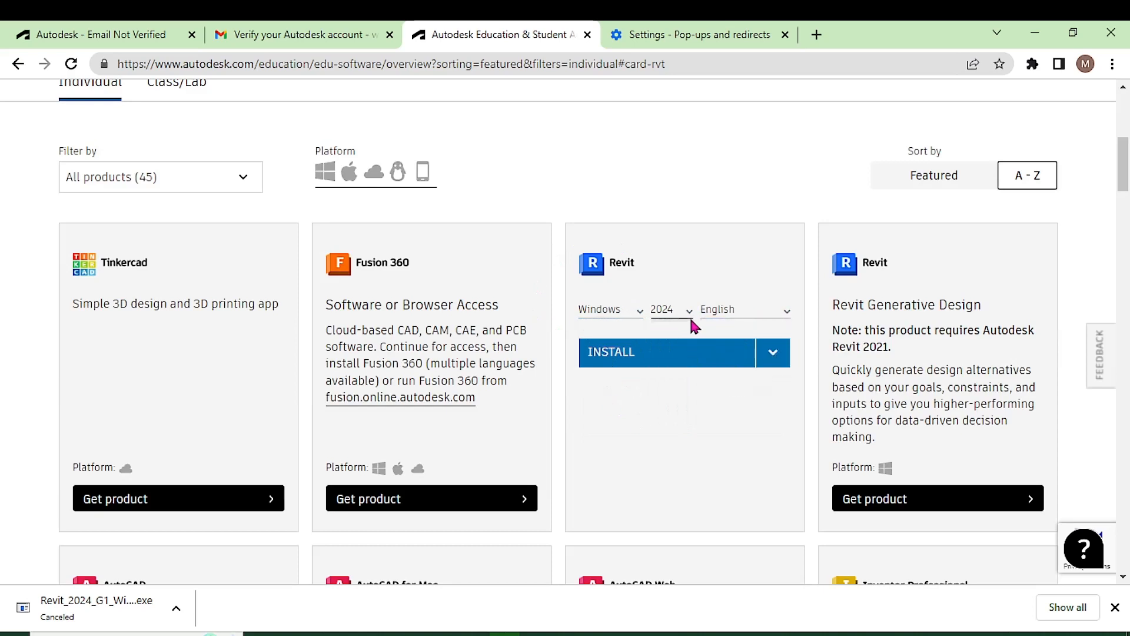
# - Switch the Revit version to 2023 and download its installer files
pyautogui.click(685, 315)
pyautogui.click(682, 379)
pyautogui.click(687, 312)
pyautogui.click(686, 357)
pyautogui.click(771, 352)
pyautogui.click(640, 415)
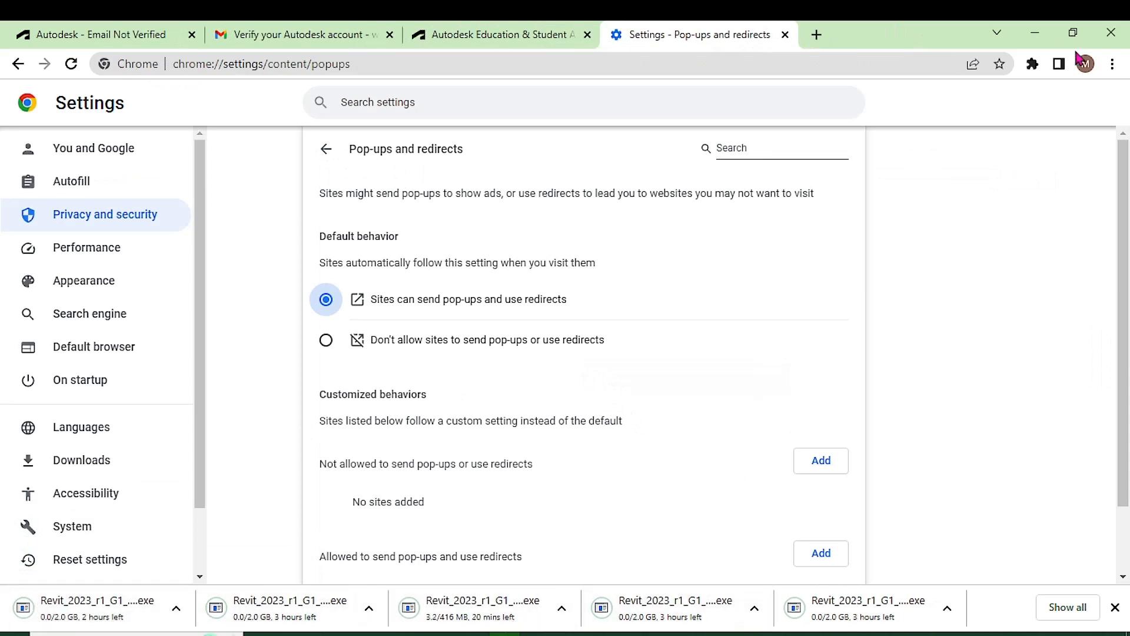
# - Open Chrome's Downloads page and scroll through the five Revit 2023 installer parts
pyautogui.click(1112, 63)
pyautogui.click(969, 175)
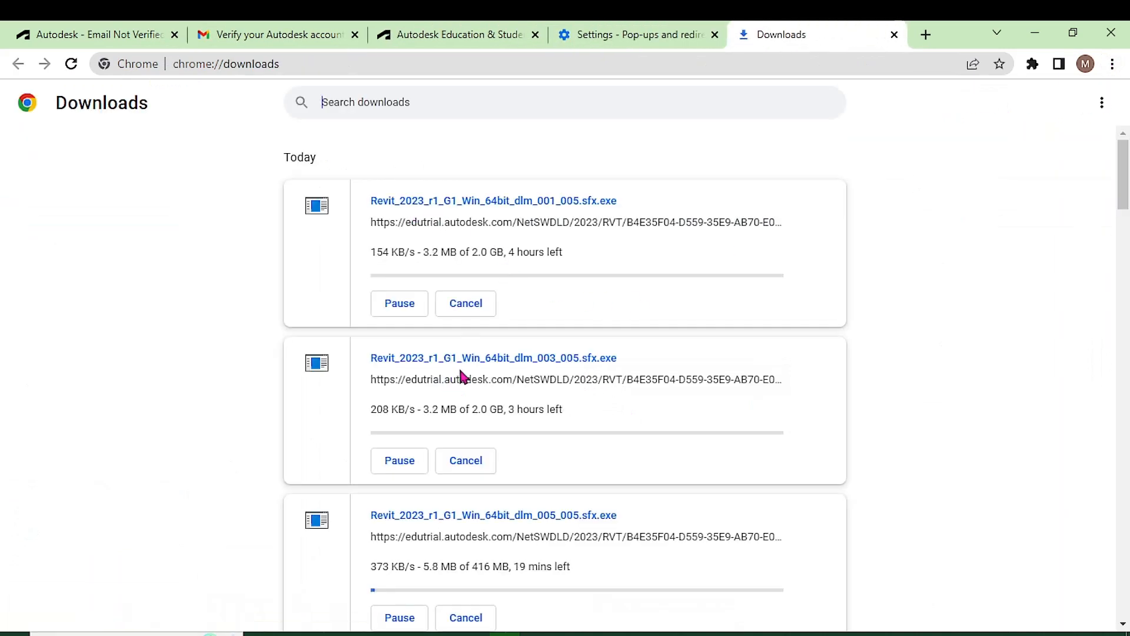
pyautogui.scroll(-2, 577, 382)
pyautogui.scroll(-4, 577, 383)
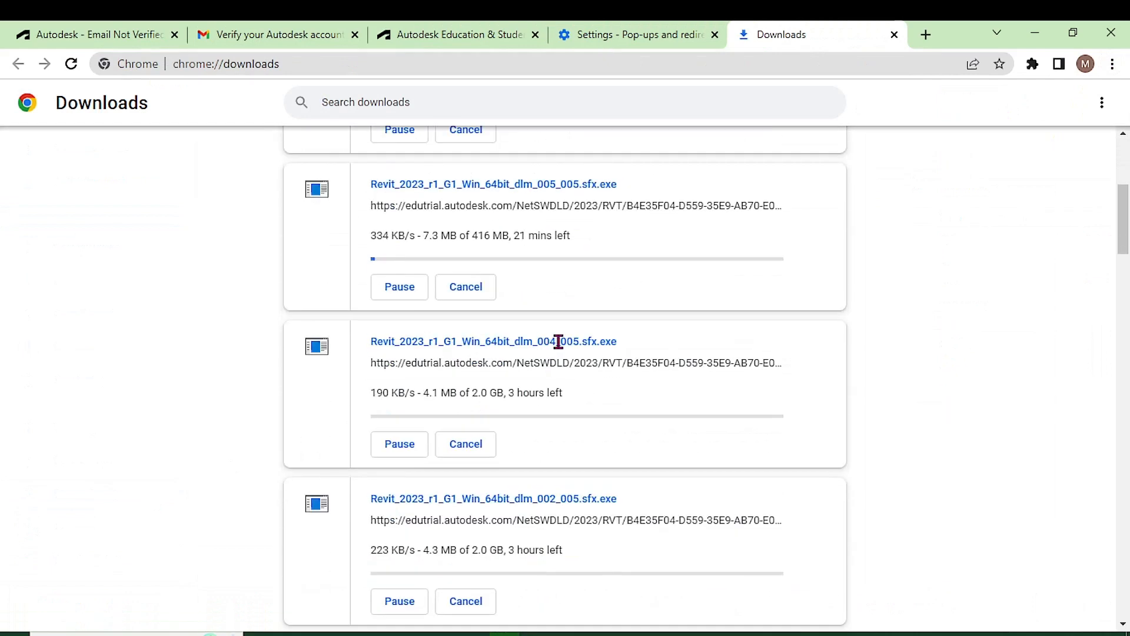
pyautogui.scroll(3, 543, 343)
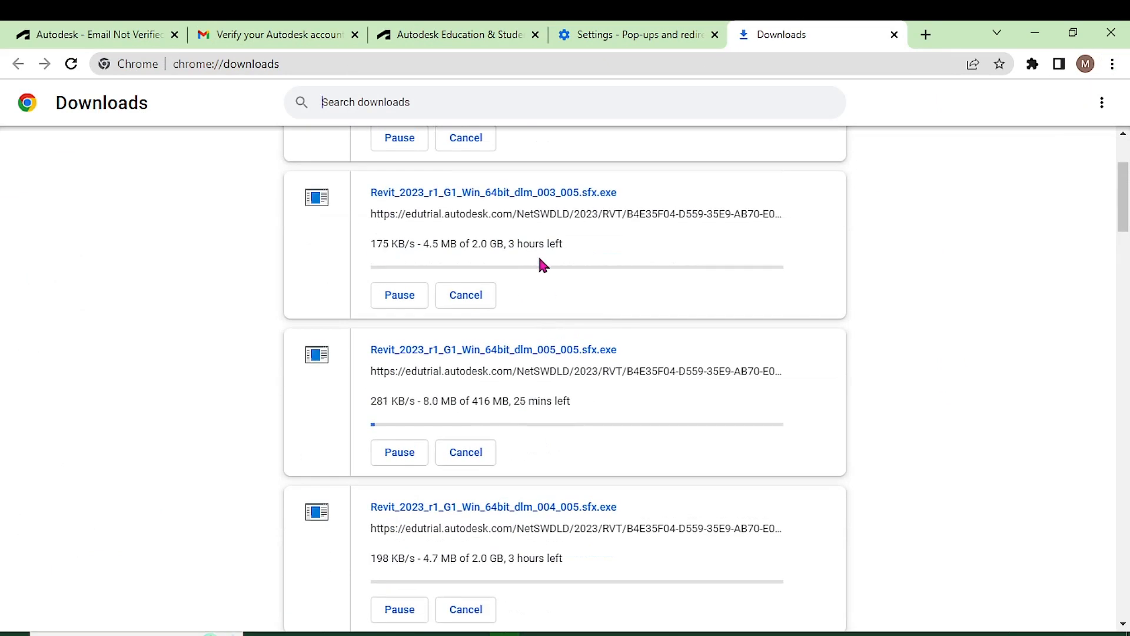
pyautogui.scroll(3, 547, 293)
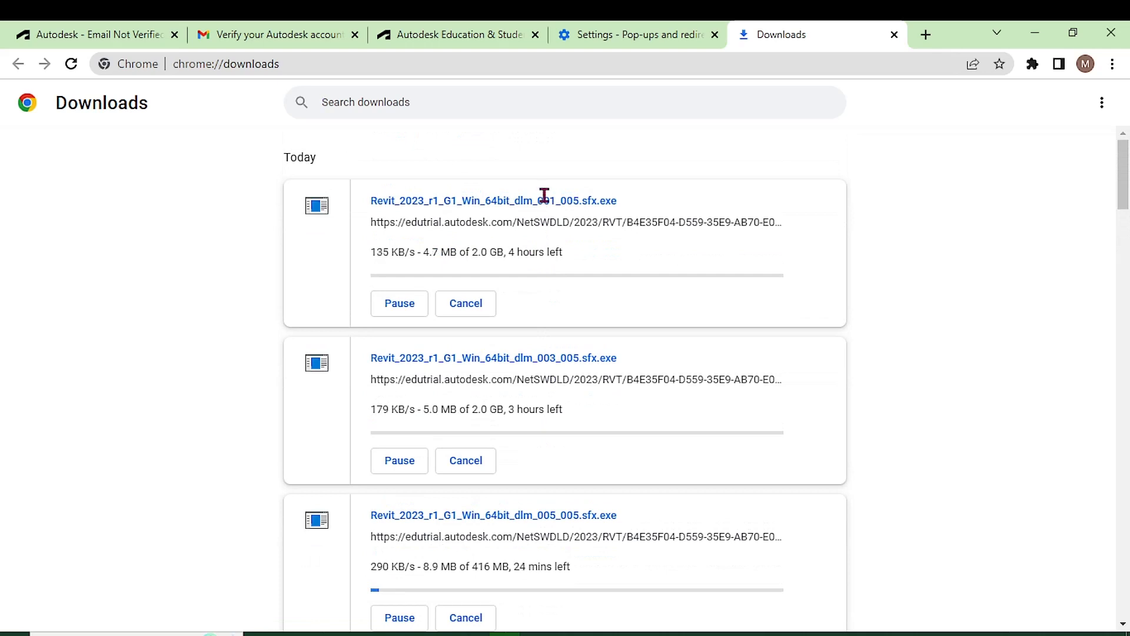
pyautogui.scroll(-6, 592, 355)
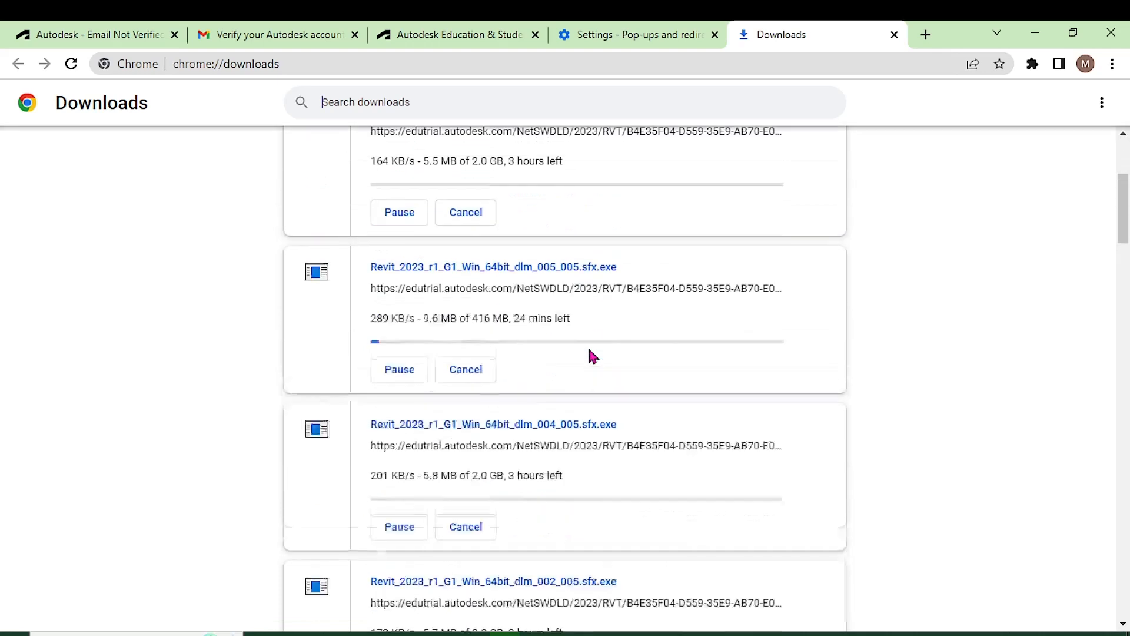